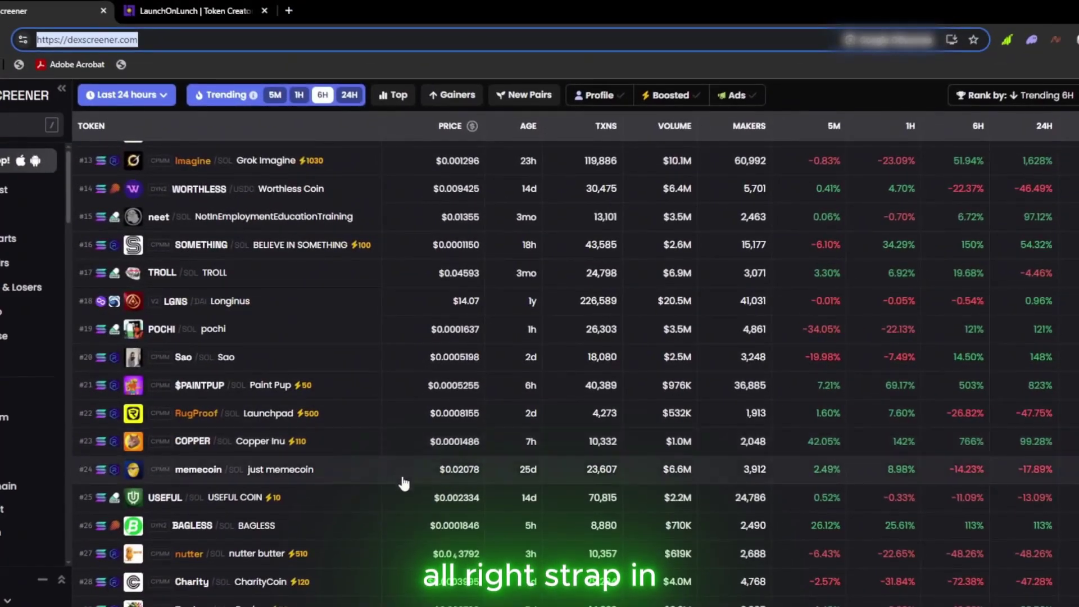
Browse DEX Screener's last-24-hours trending token list ranked by 6H
scroll(373, 513, down, 3)
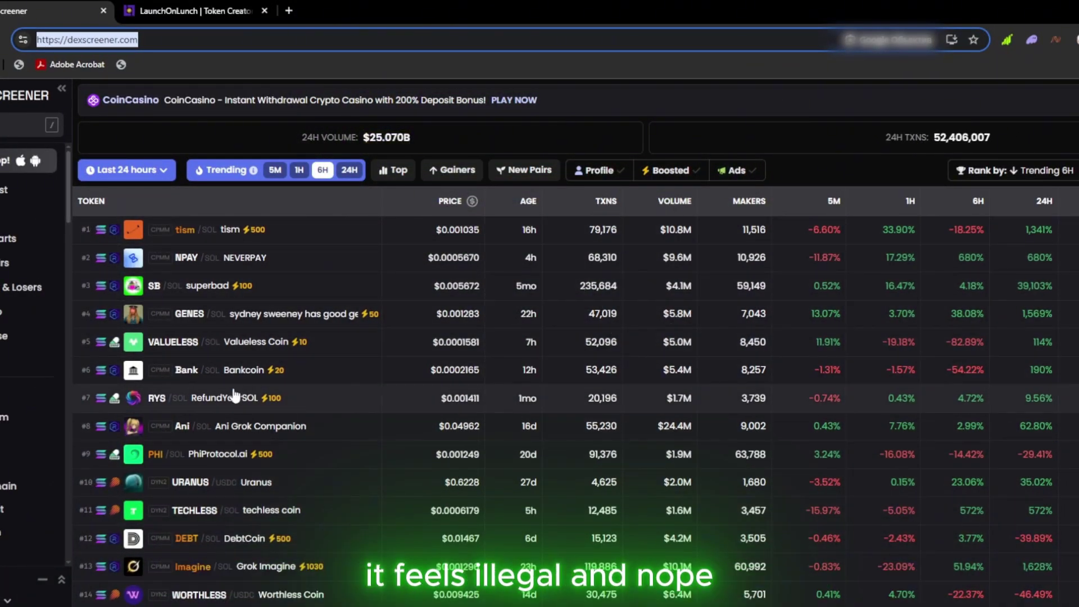
scroll(319, 427, down, 10)
scroll(402, 498, down, 3)
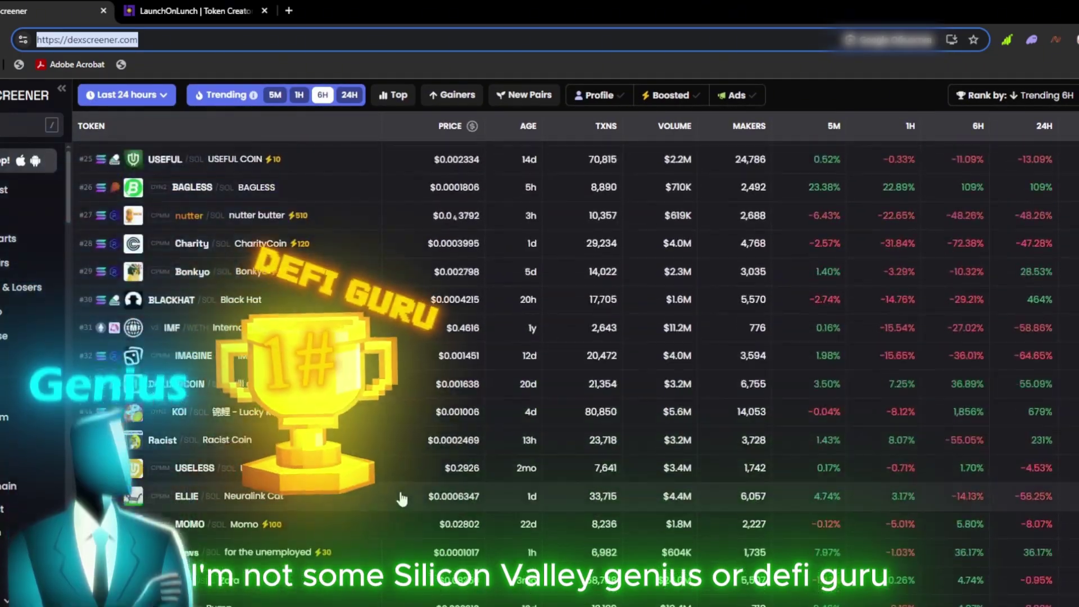
scroll(402, 498, down, 13)
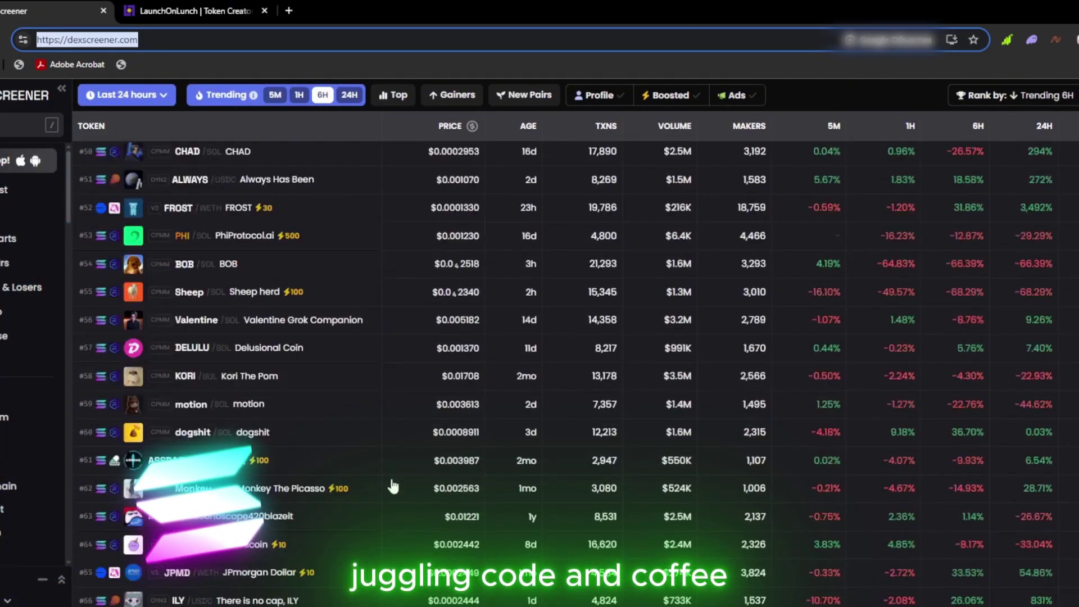
scroll(393, 486, down, 14)
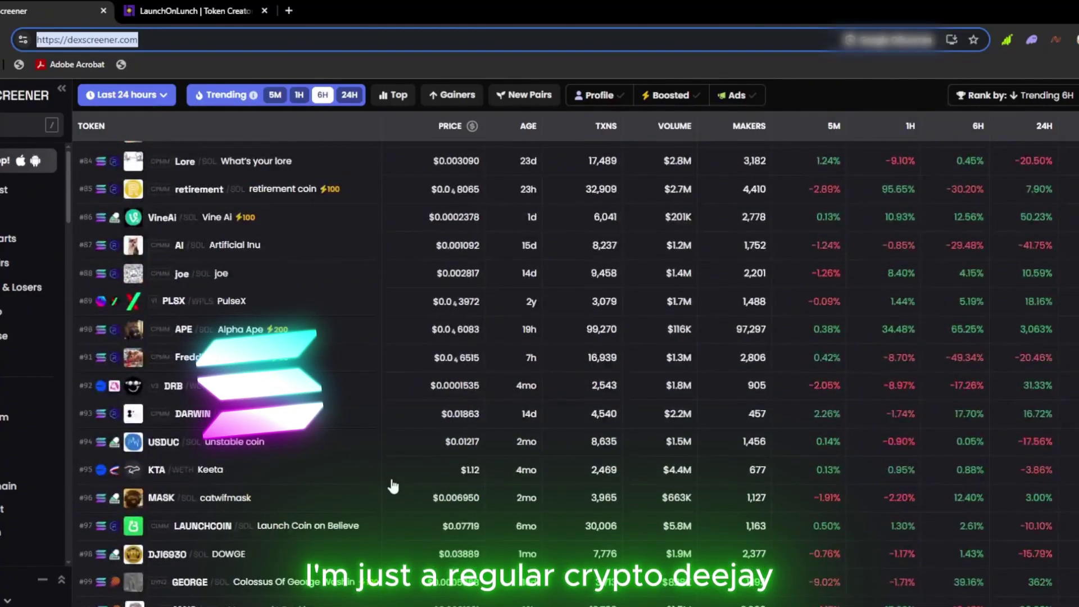
scroll(392, 486, up, 20)
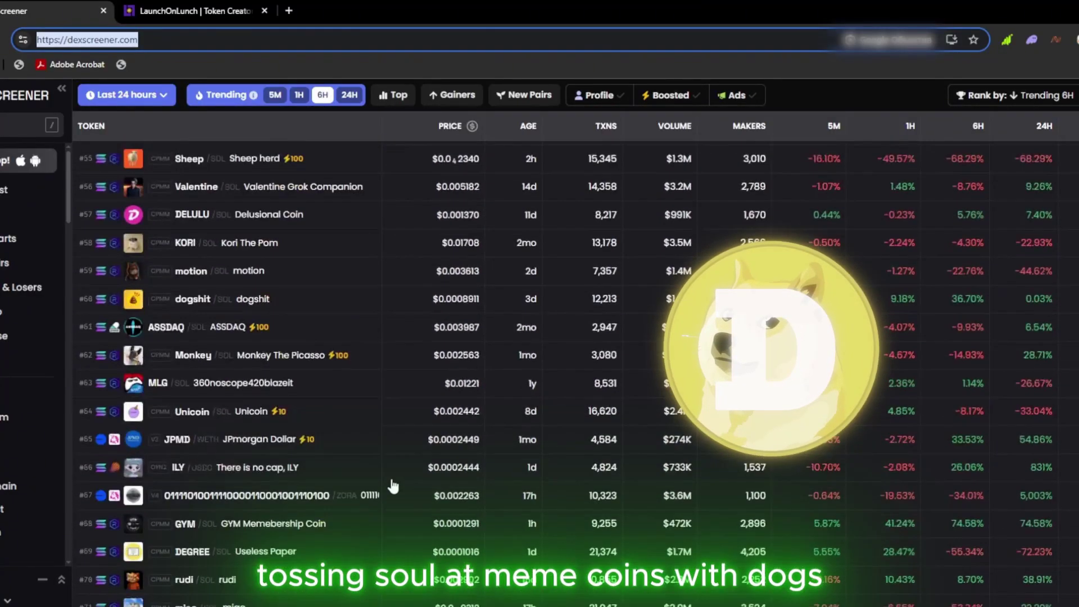
scroll(393, 486, up, 5)
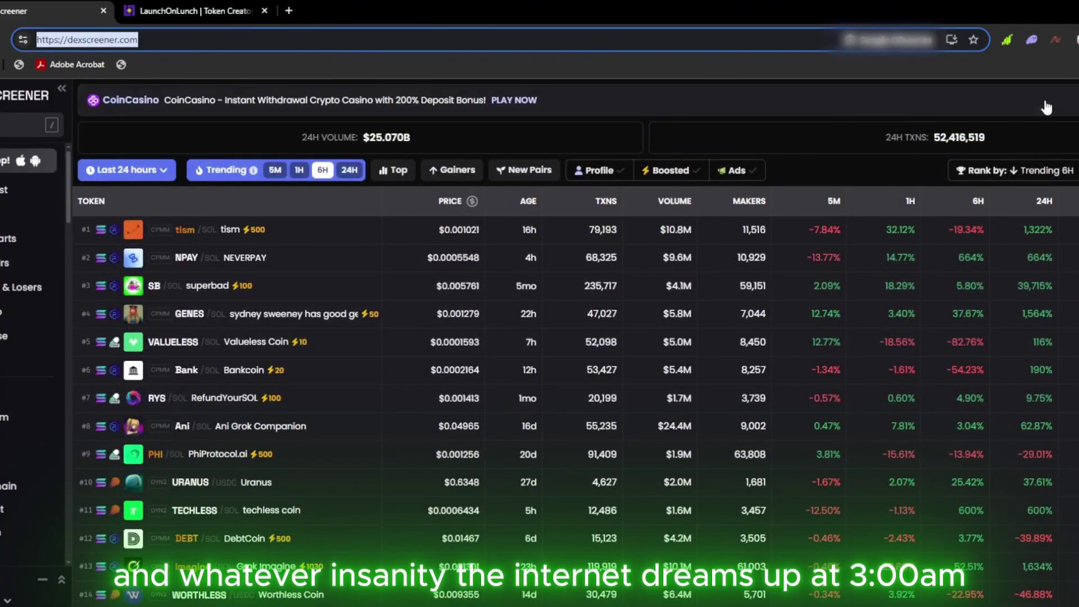
Show the Phantom wallet's balances and scroll the list to RugProof Launchpad at rank 24
click(1033, 39)
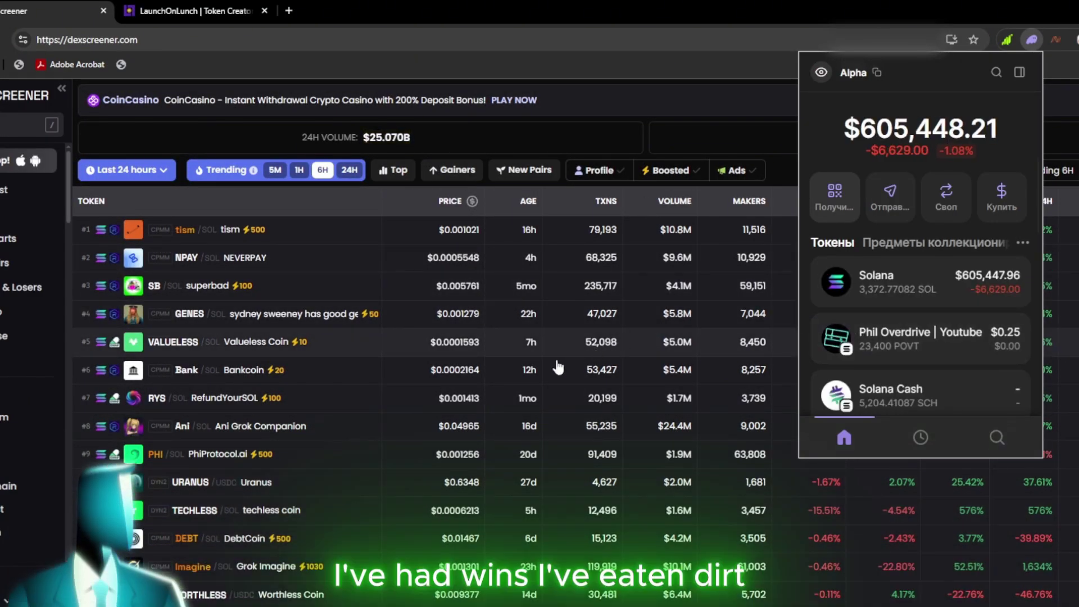
scroll(422, 361, down, 2)
scroll(422, 361, down, 2)
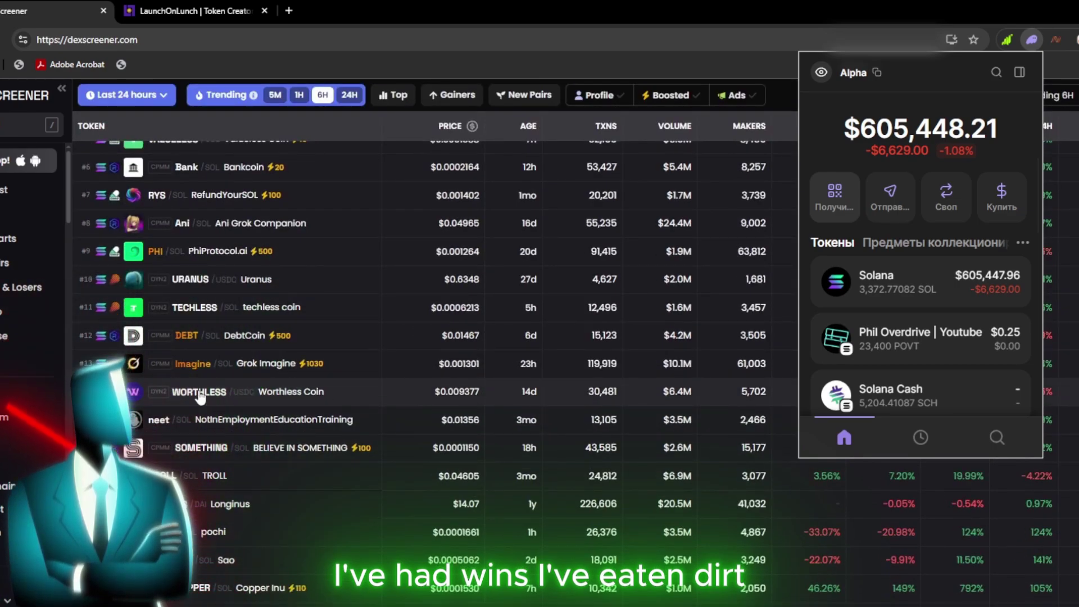
scroll(181, 389, up, 1)
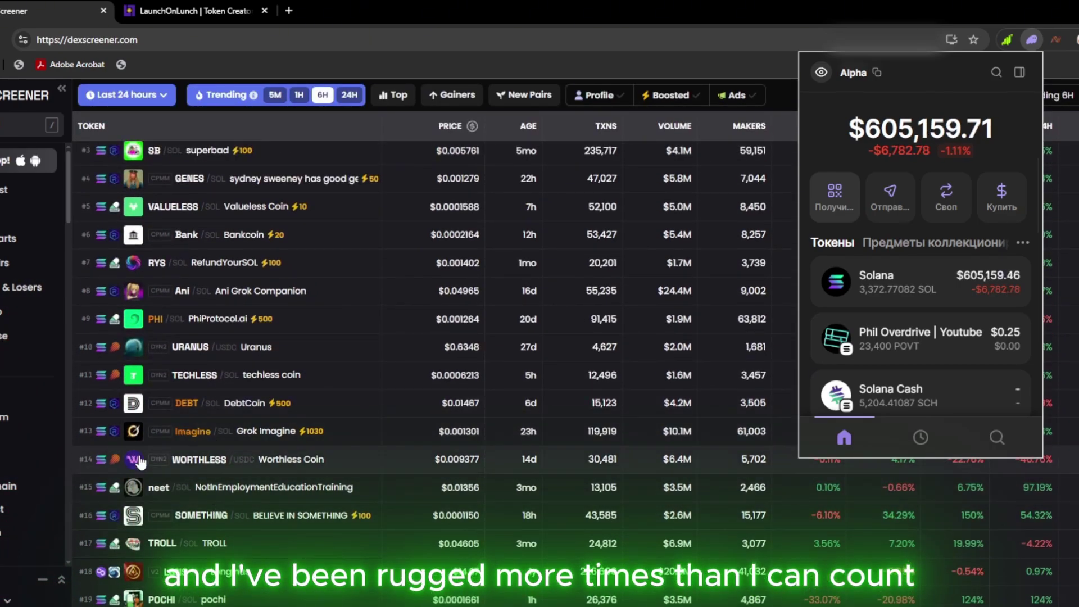
scroll(244, 382, up, 2)
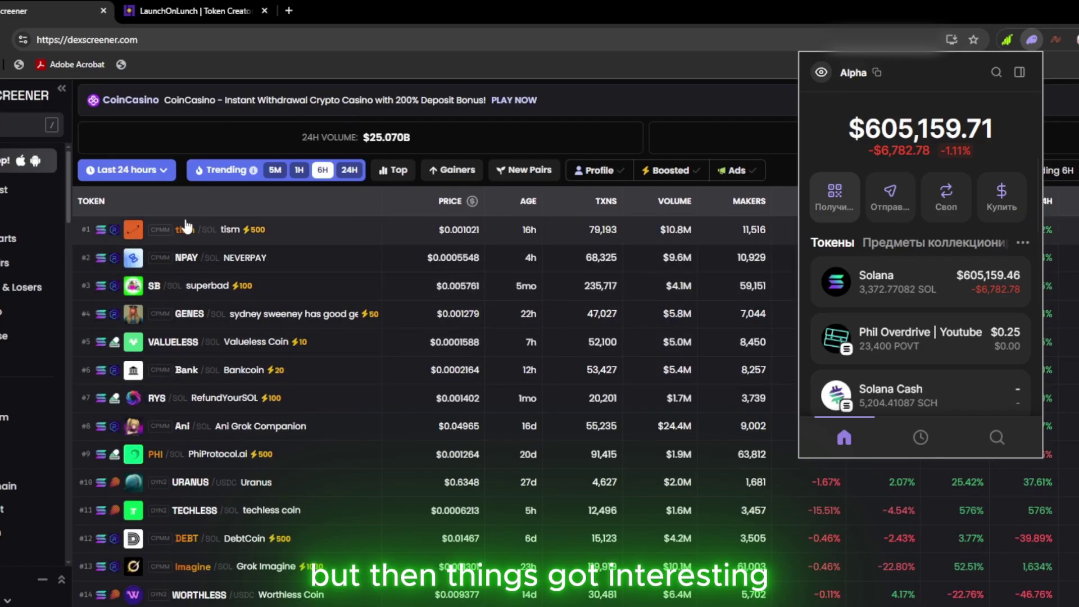
scroll(453, 446, down, 5)
scroll(163, 344, down, 3)
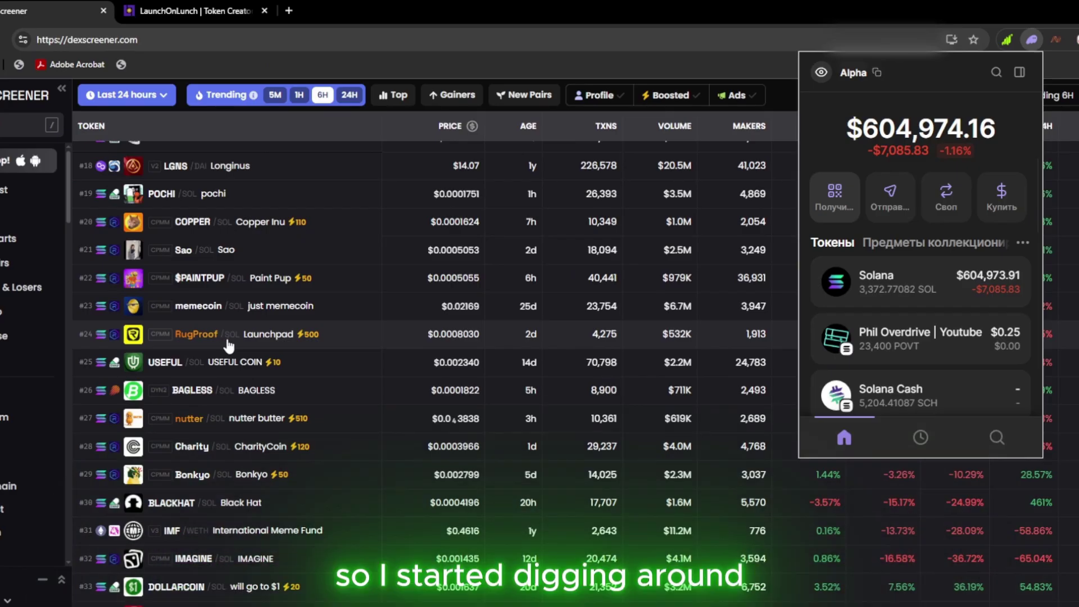
Open the RugProof/SOL Raydium pair page from the trending list
click(228, 343)
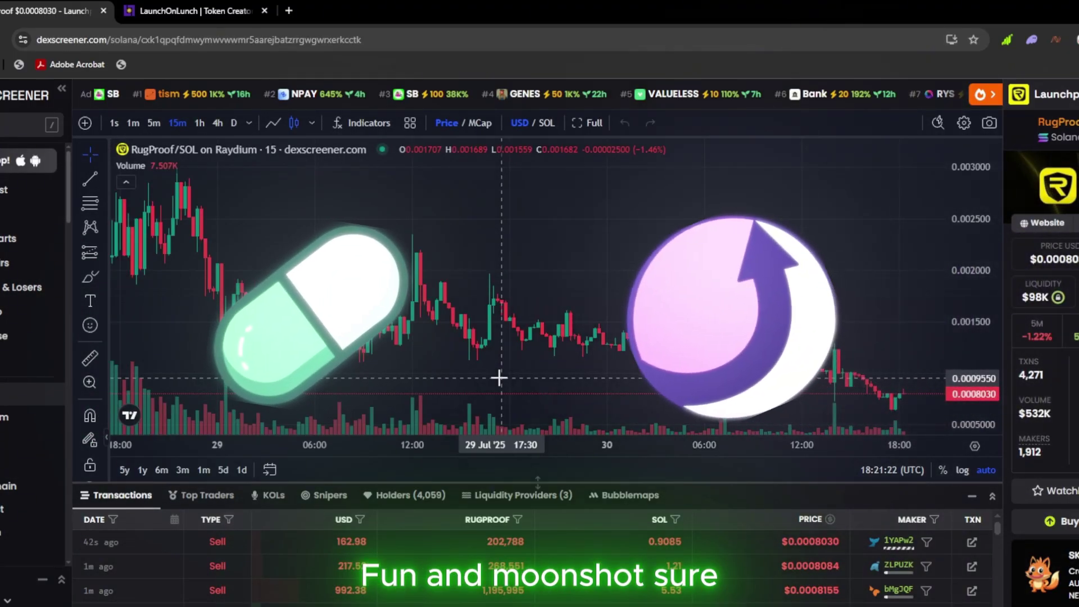
scroll(508, 337, down, 3)
scroll(478, 339, up, 3)
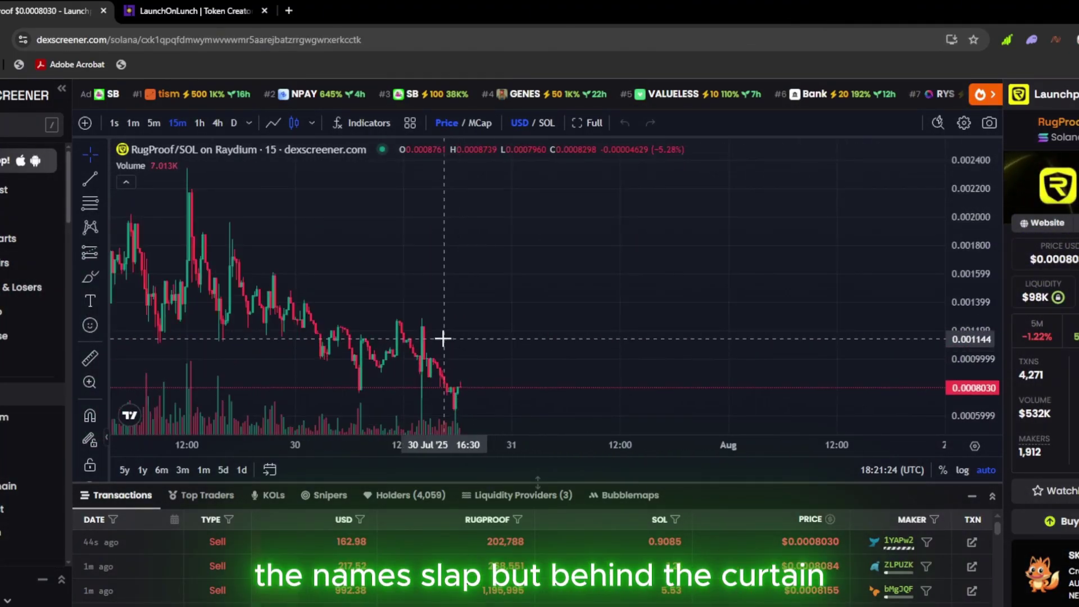
scroll(440, 337, down, 3)
scroll(506, 293, down, 3)
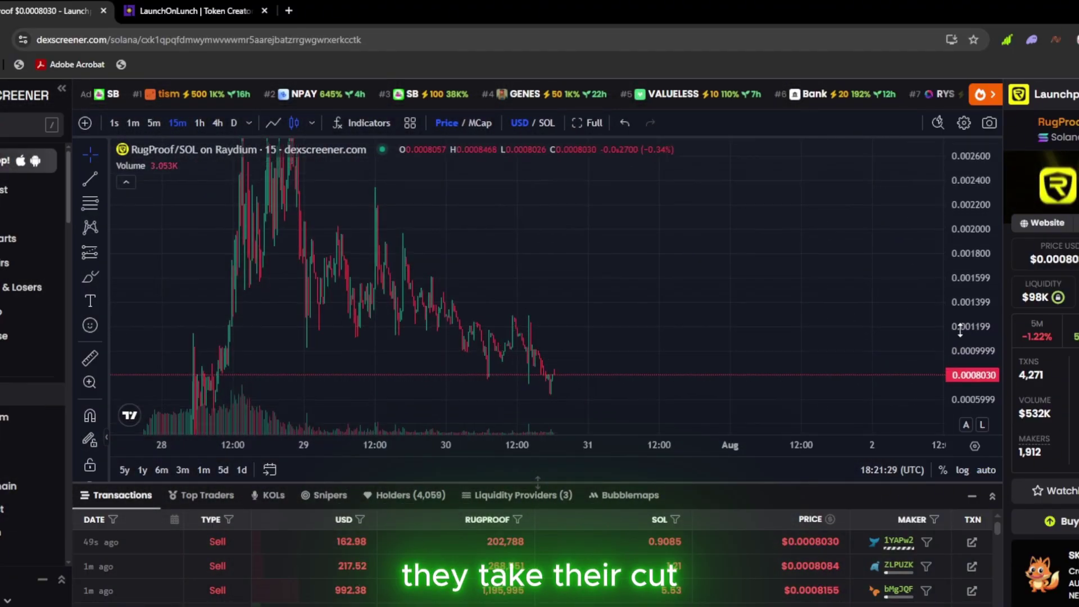
Rescale and pan the price chart, then switch it to 4h candles
drag(960, 332, 960, 365)
scroll(412, 305, down, 3)
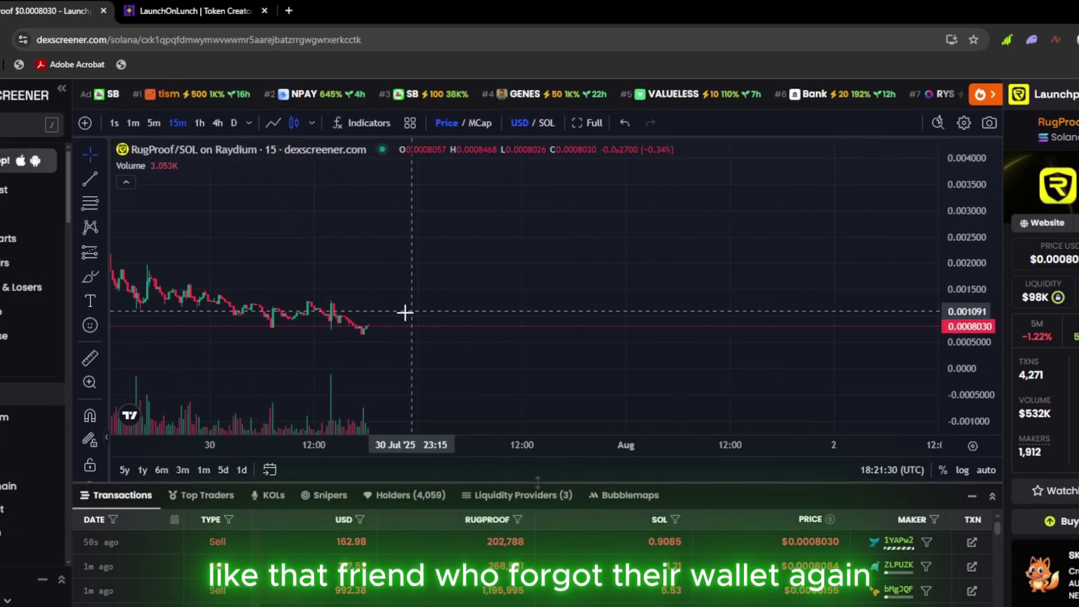
scroll(570, 337, up, 2)
scroll(347, 337, down, 2)
drag(347, 337, 775, 328)
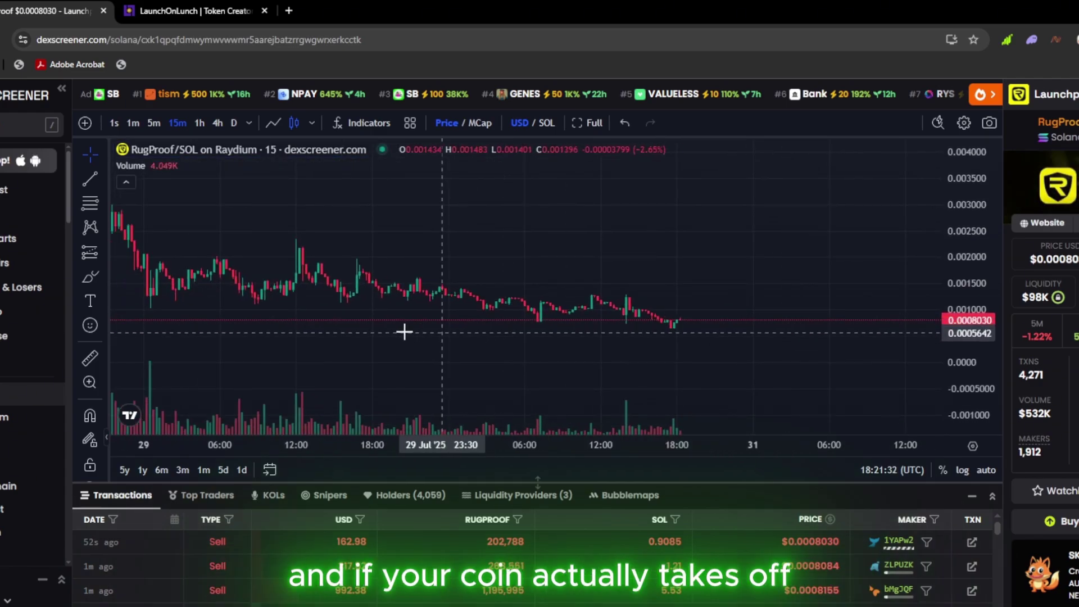
scroll(402, 328, up, 2)
click(217, 123)
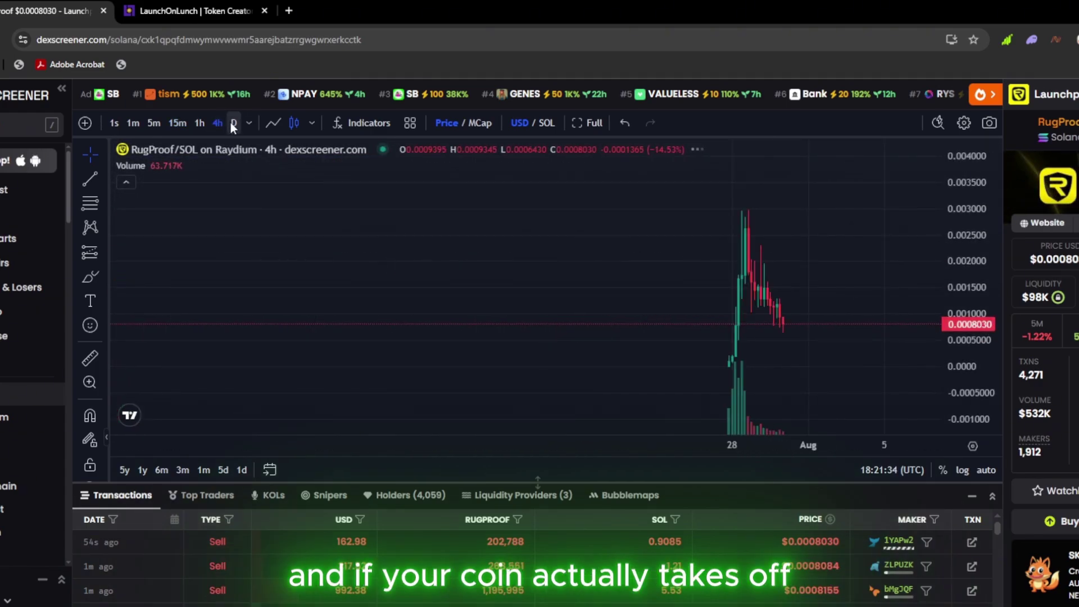
scroll(795, 325, up, 5)
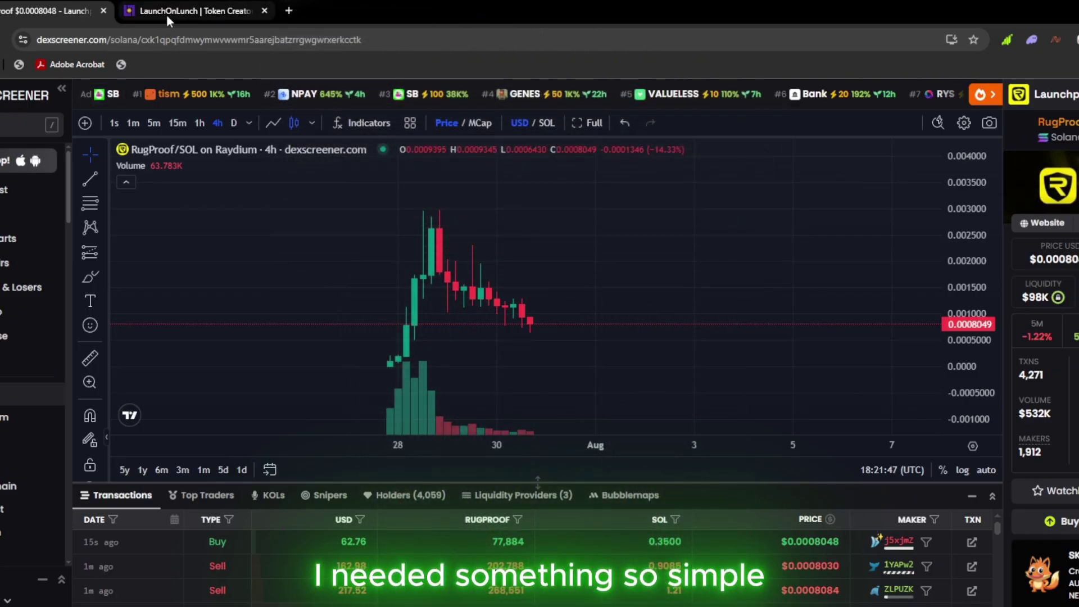
click(166, 14)
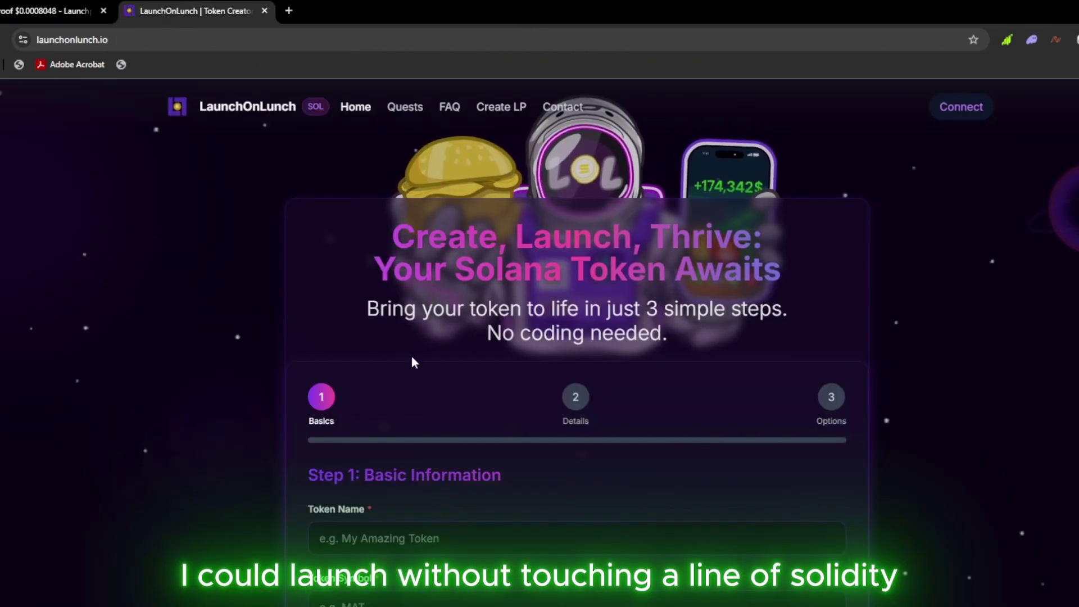
scroll(475, 392, down, 7)
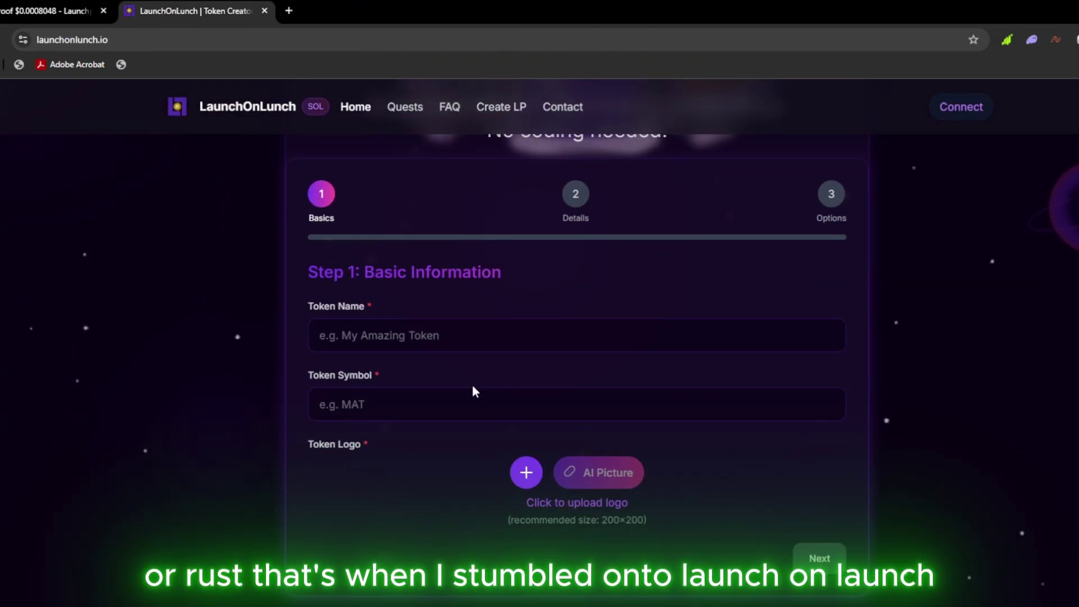
scroll(472, 388, down, 2)
scroll(472, 385, up, 9)
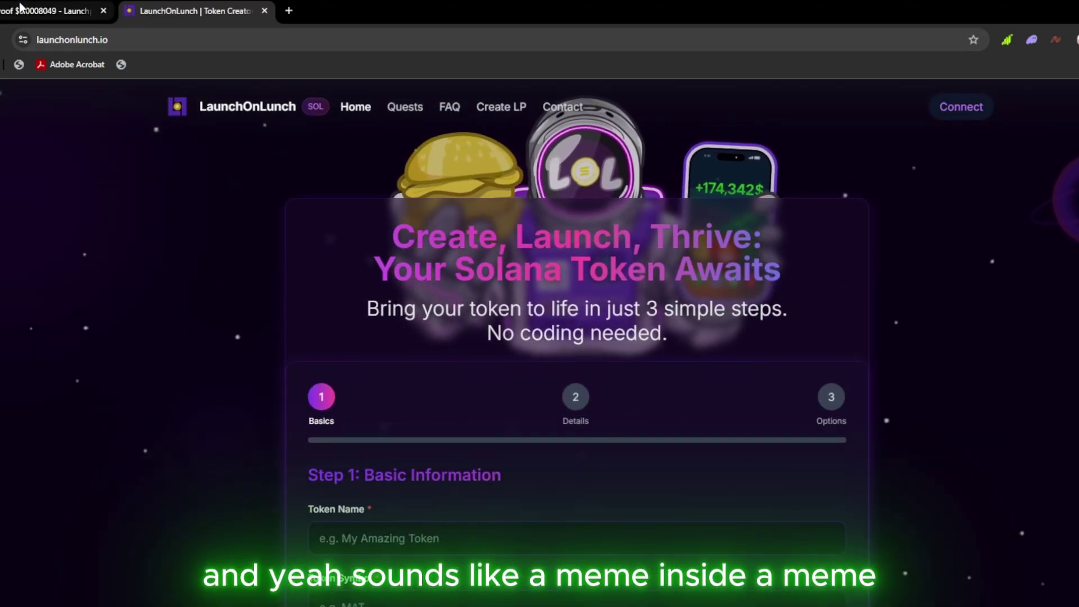
click(20, 6)
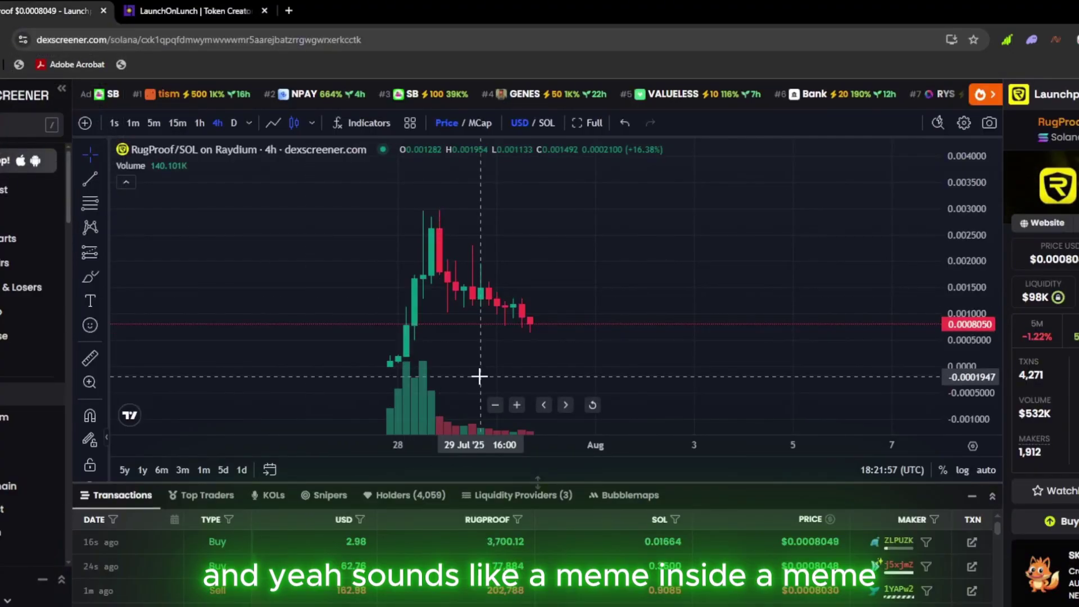
Return to DEX Screener's trending token list and scroll through it
click(8, 100)
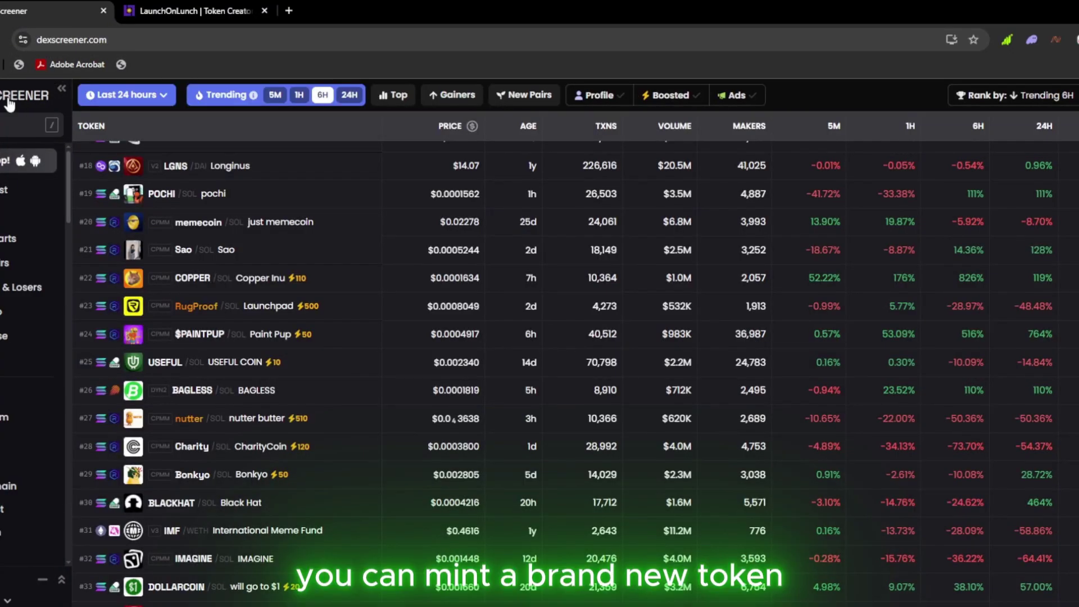
scroll(297, 404, down, 10)
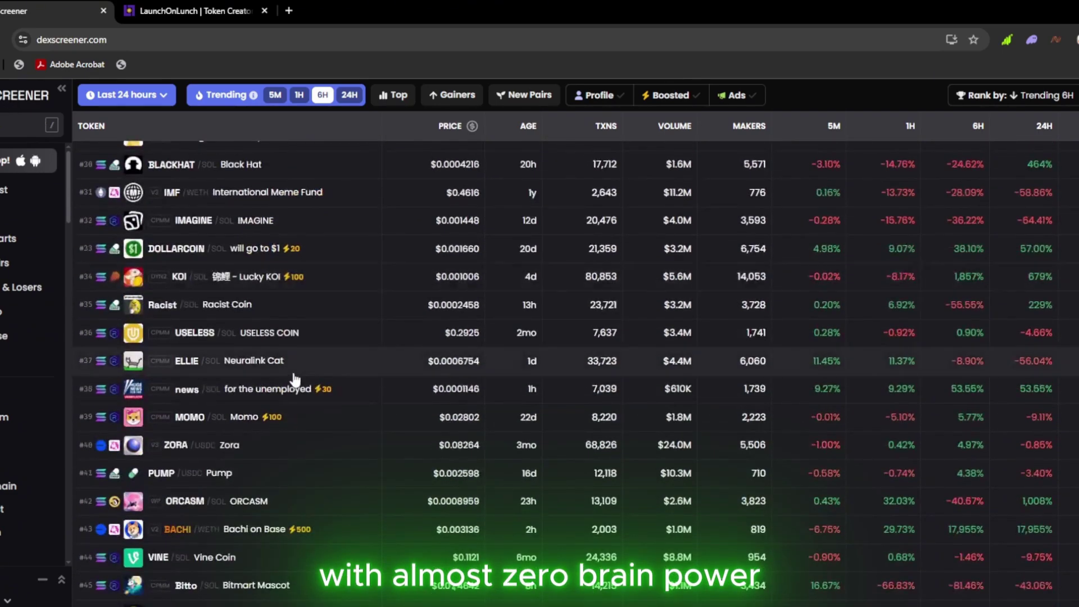
scroll(295, 381, down, 10)
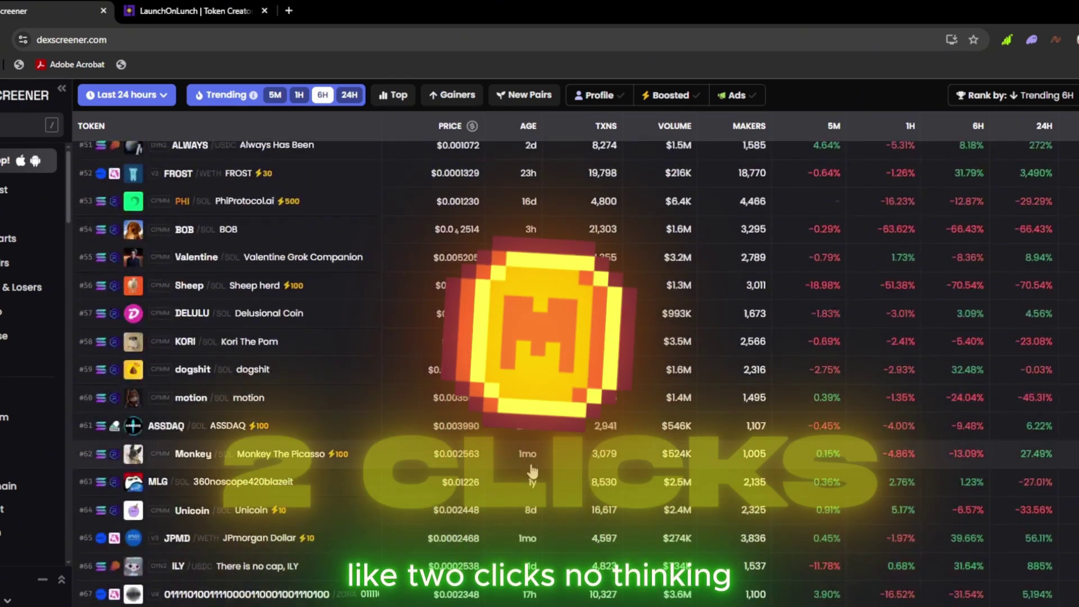
scroll(518, 422, up, 20)
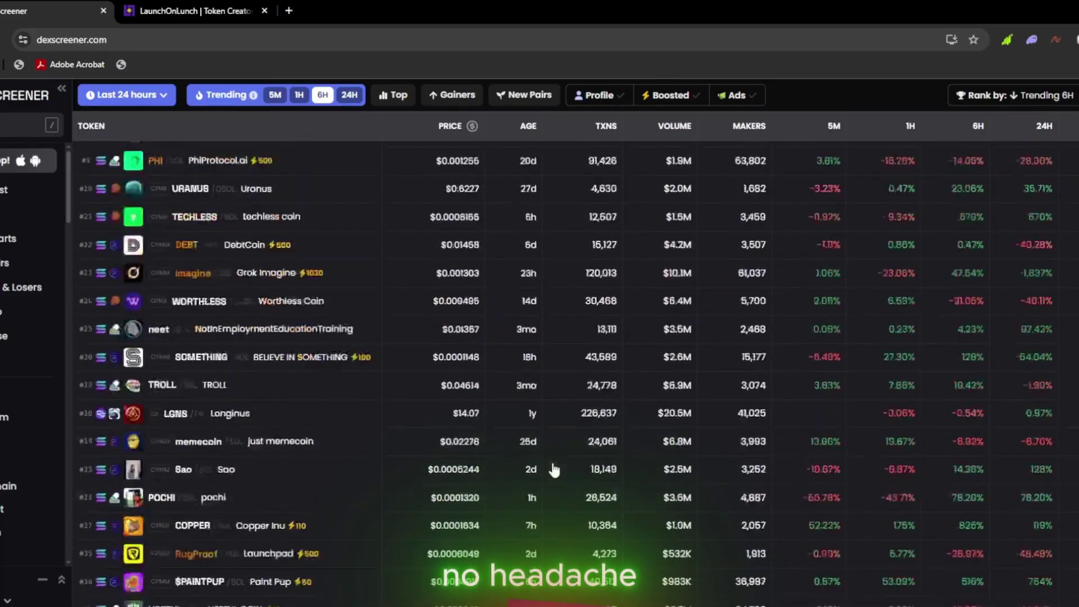
scroll(518, 422, up, 2)
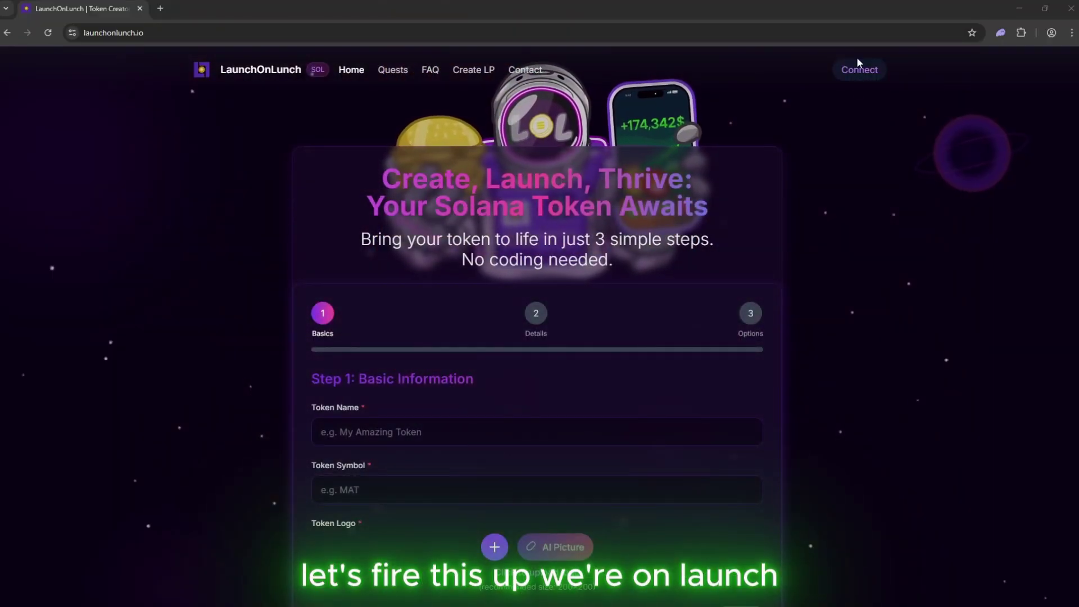
Connect the Phantom wallet to LaunchOnLunch and approve the connection
click(859, 66)
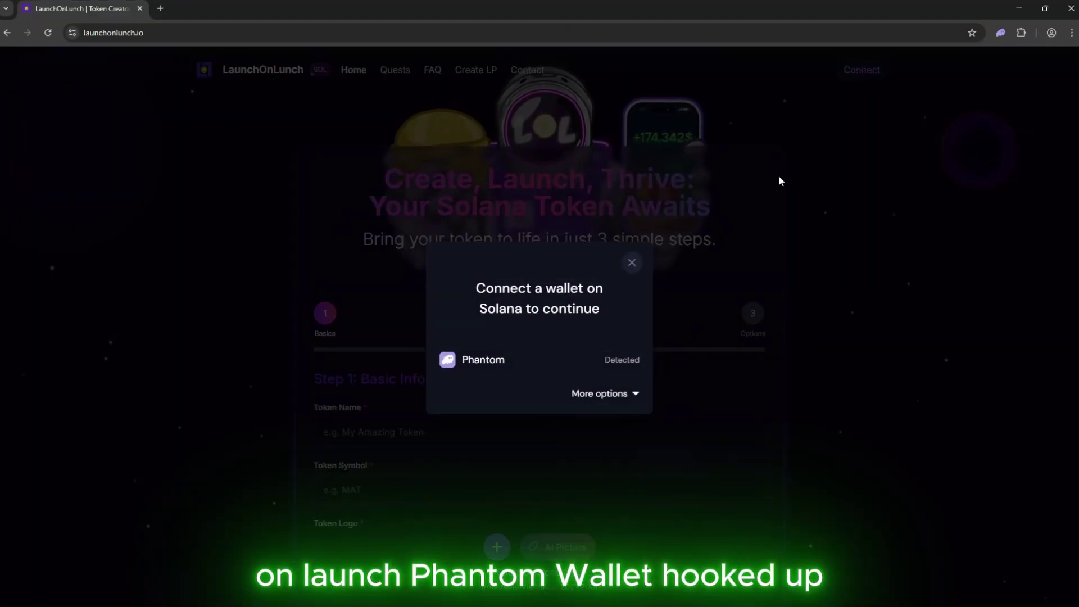
click(560, 354)
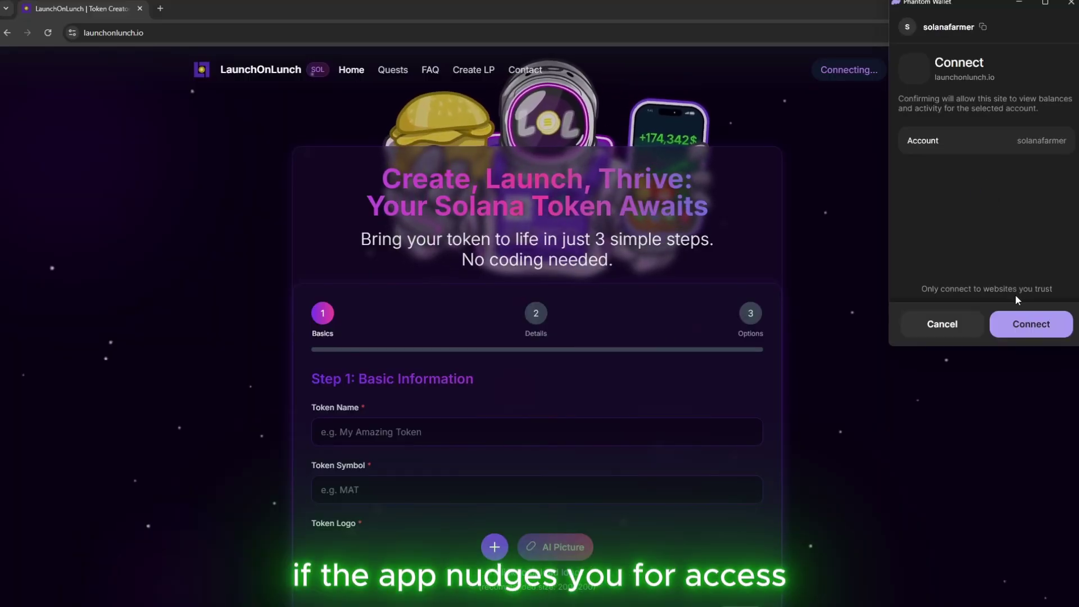
click(1033, 324)
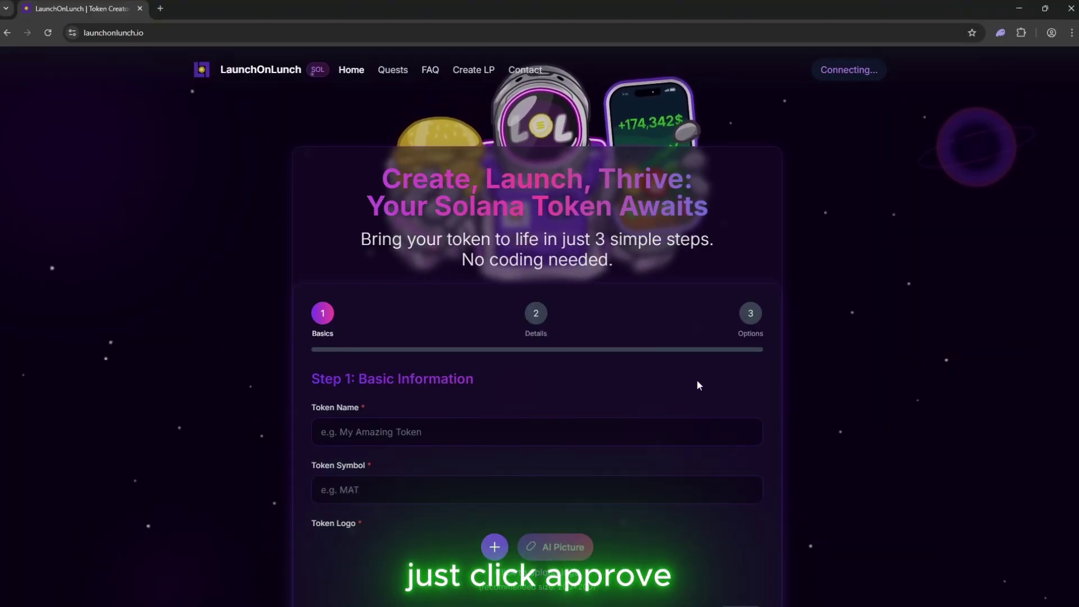
click(390, 427)
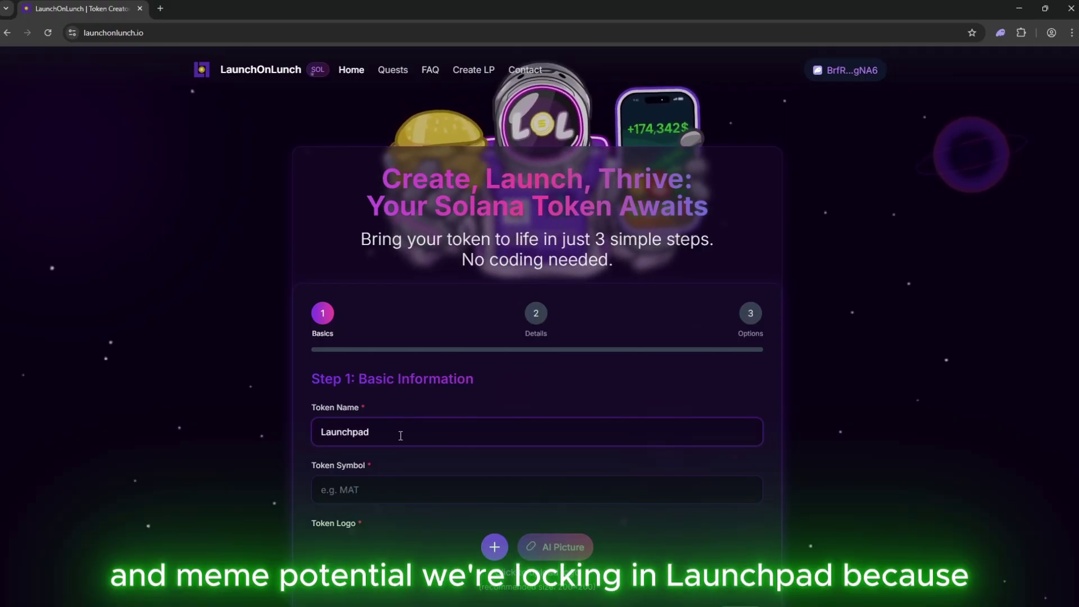
Set the token symbol to RugProof and upload RugProof.png as the logo
click(371, 488)
text(RugProof)
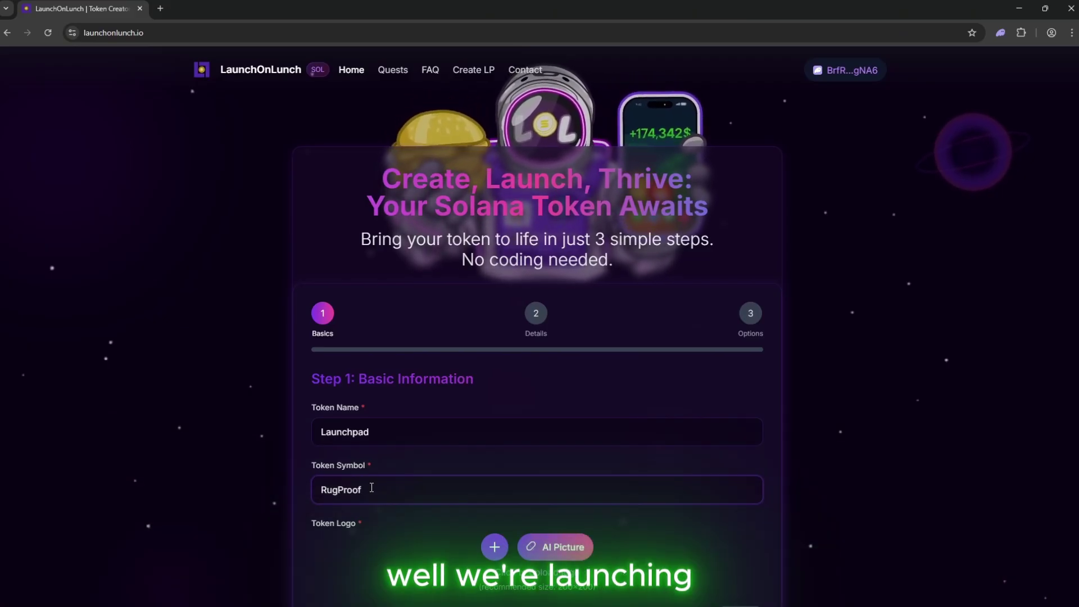
click(494, 547)
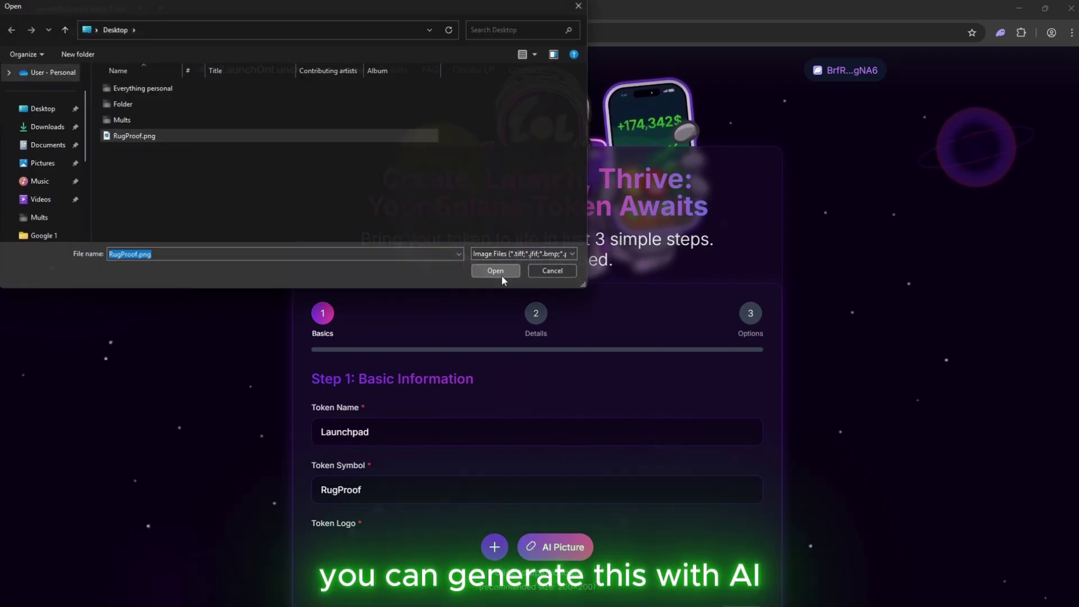
click(498, 272)
scroll(611, 478, down, 3)
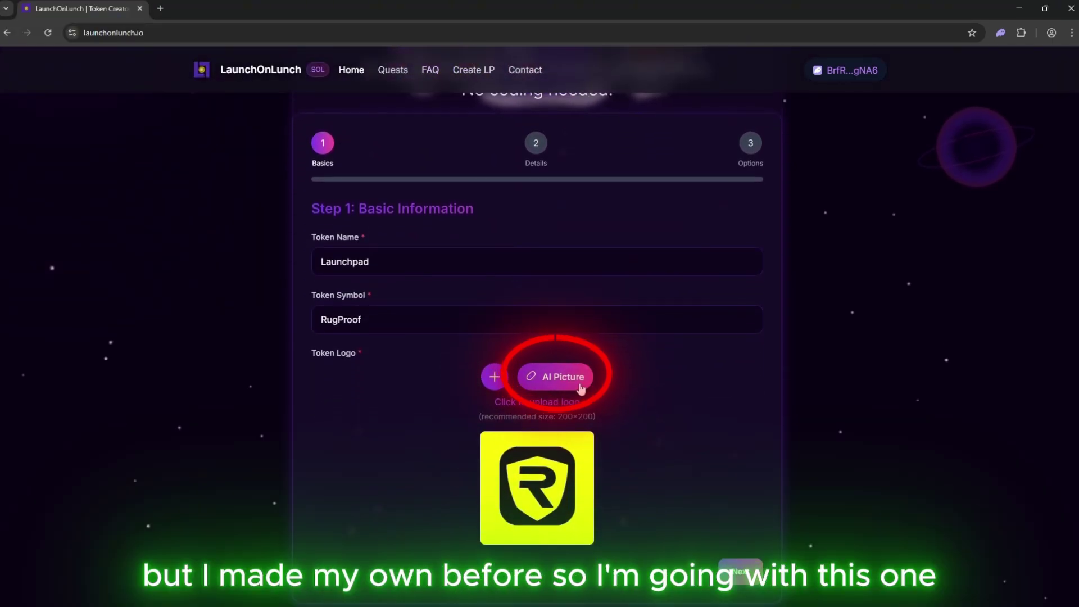
scroll(624, 416, down, 2)
Advance to Token Details, generate an AI description, and proceed to advanced options
click(741, 458)
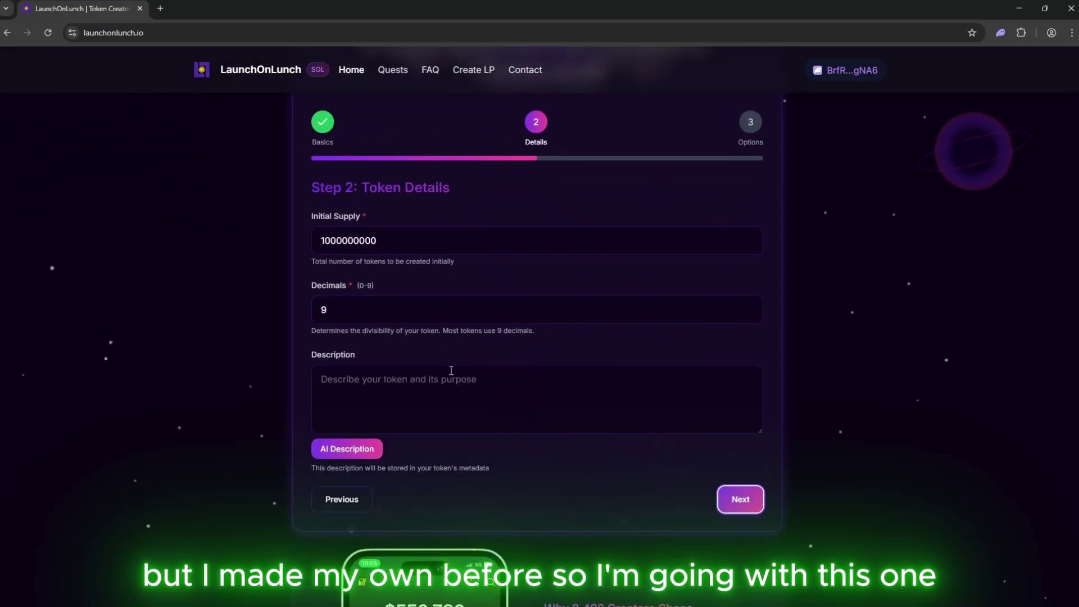
click(345, 448)
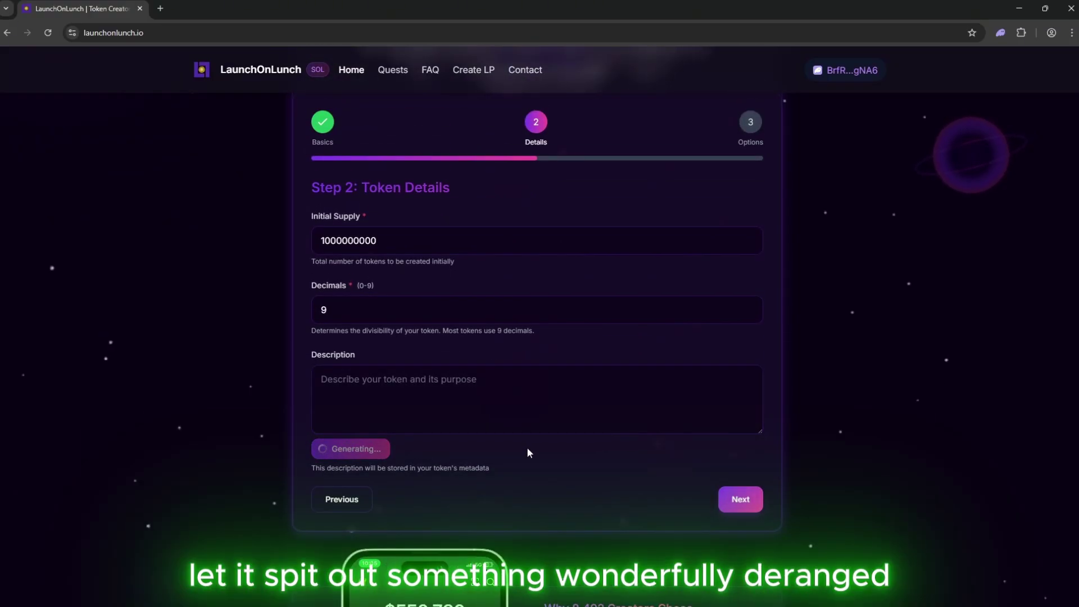
scroll(671, 416, down, 2)
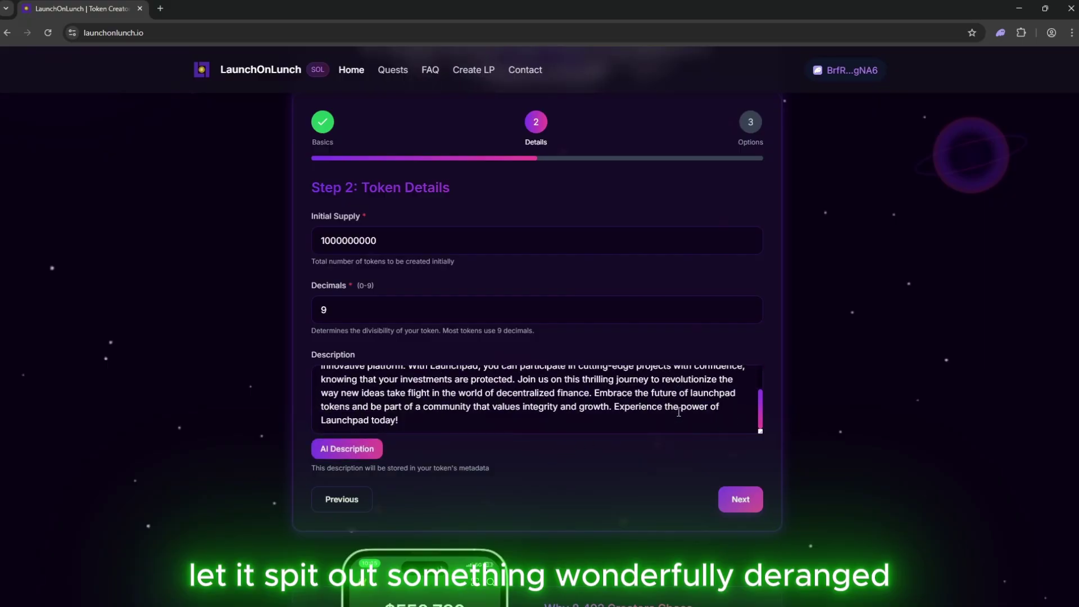
click(742, 498)
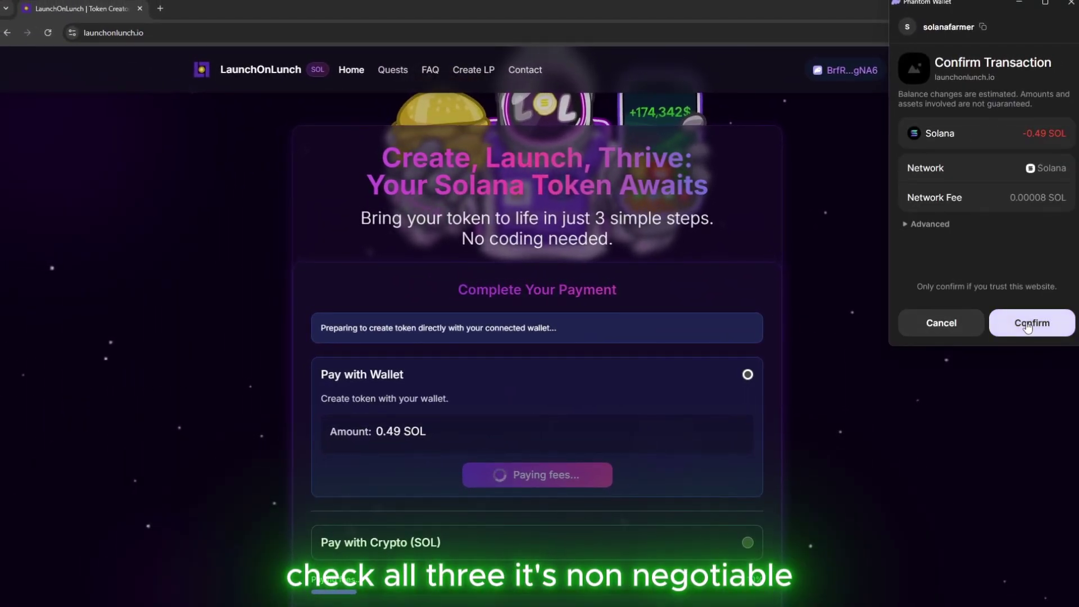
Approve the creation fee, token creation, and authority-revoke transactions in Phantom
click(1028, 327)
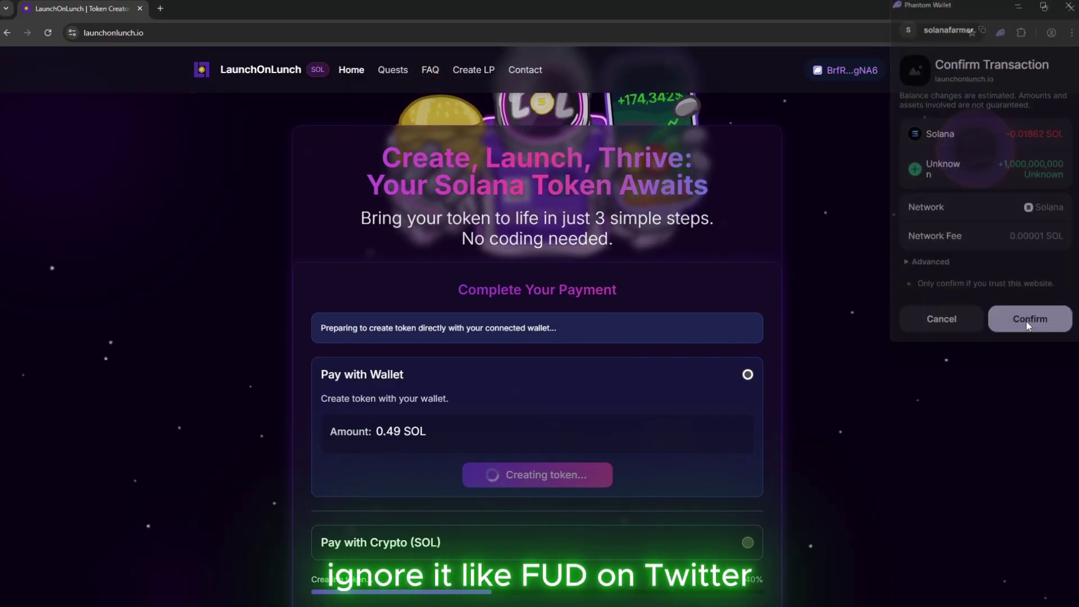
click(1028, 327)
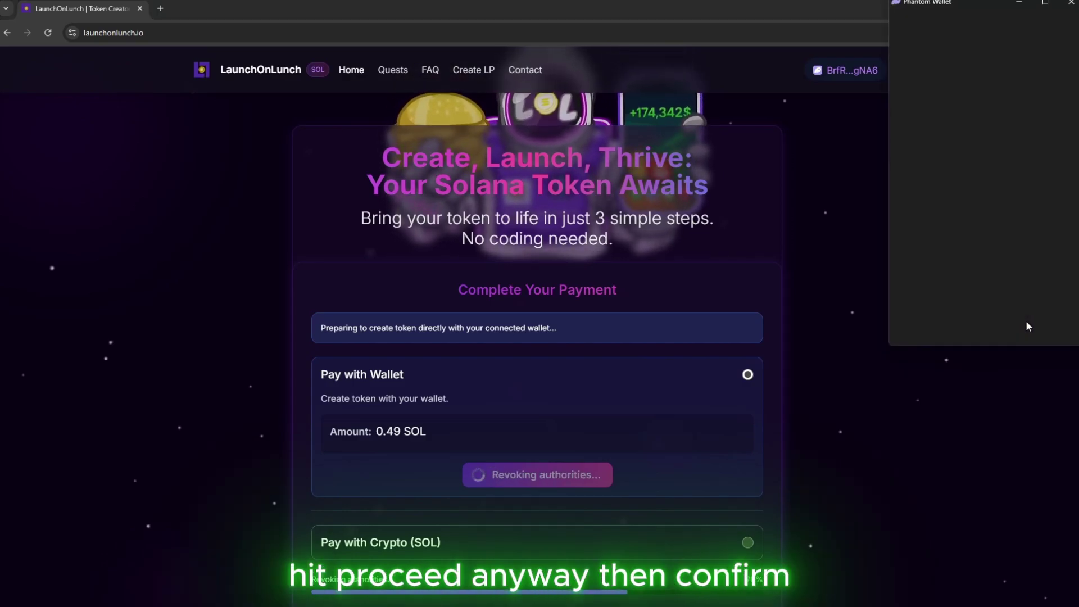
click(1027, 326)
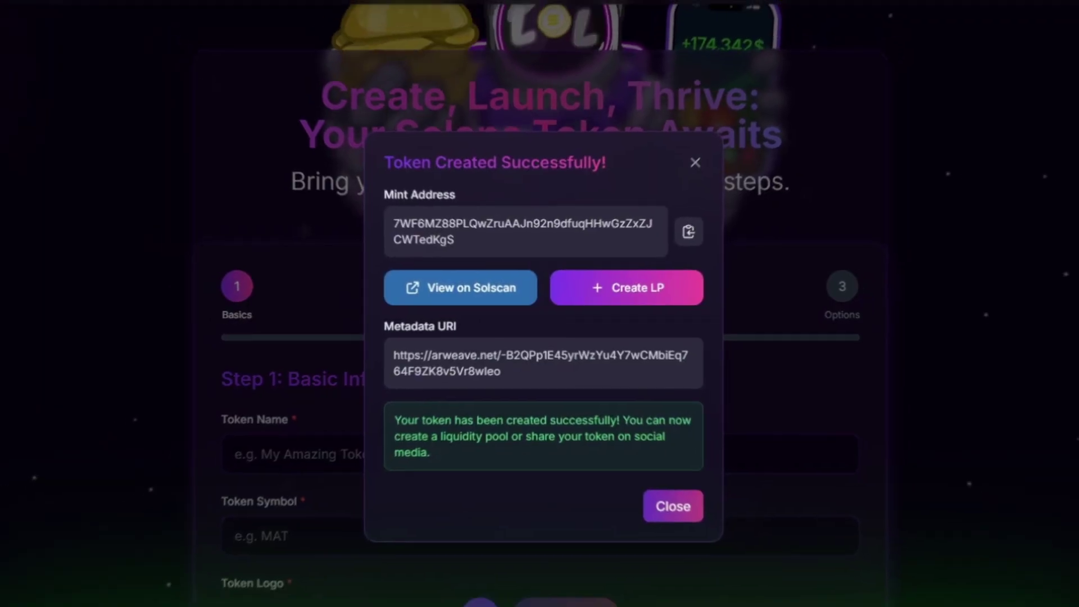
Open the token's creation transaction on Solscan and review its instruction details
click(689, 231)
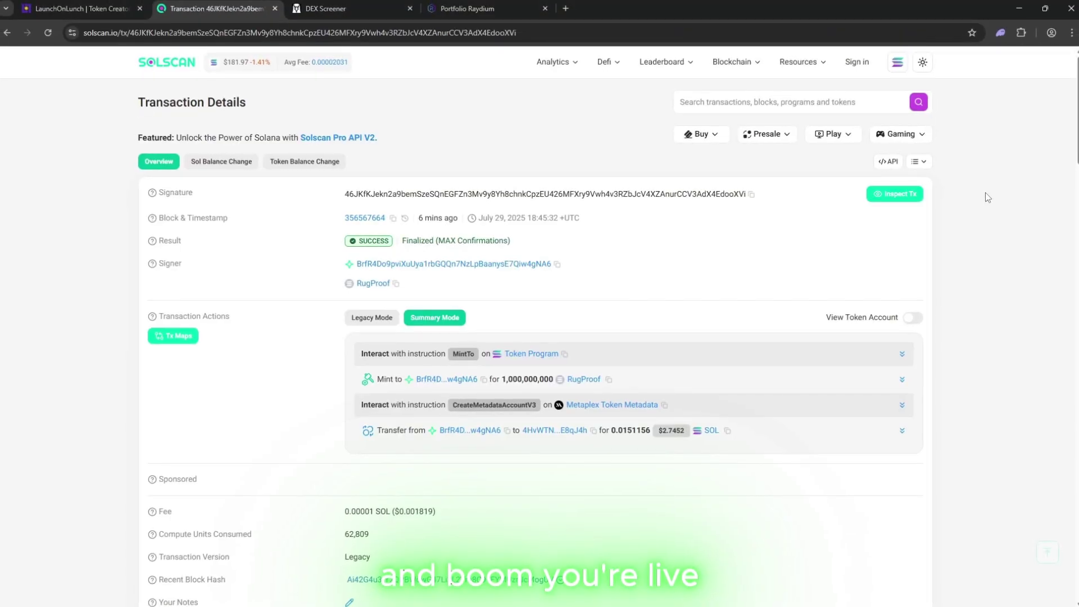
scroll(986, 192, down, 4)
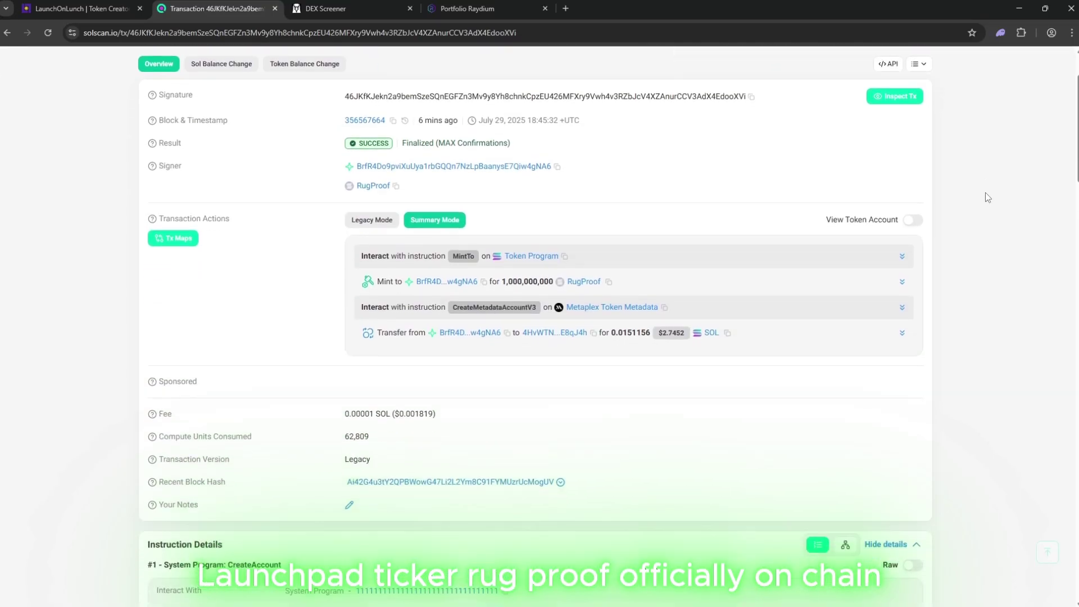
scroll(986, 193, down, 8)
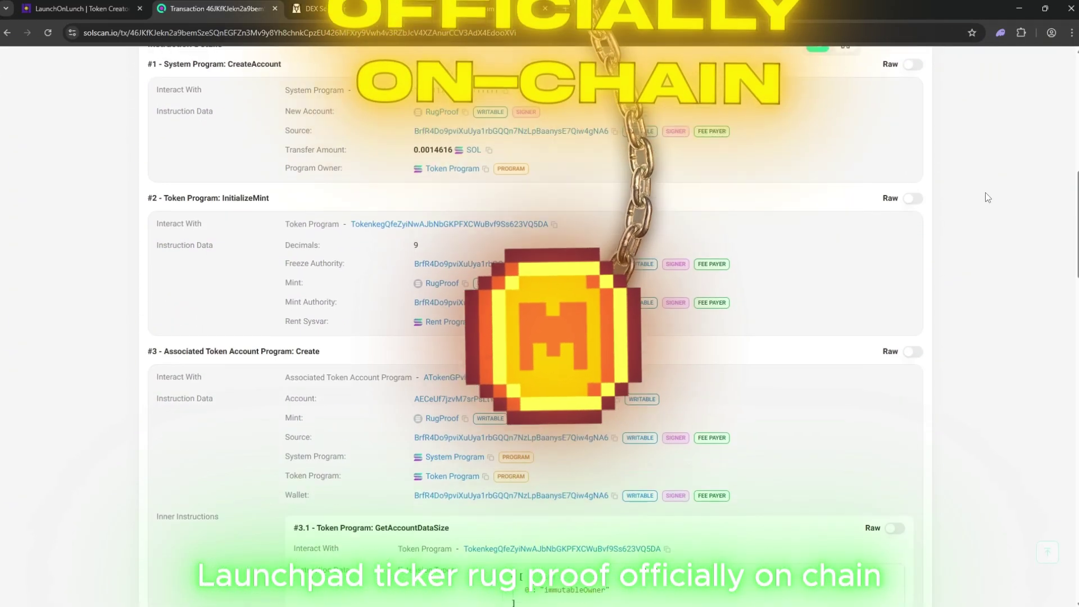
scroll(986, 193, down, 3)
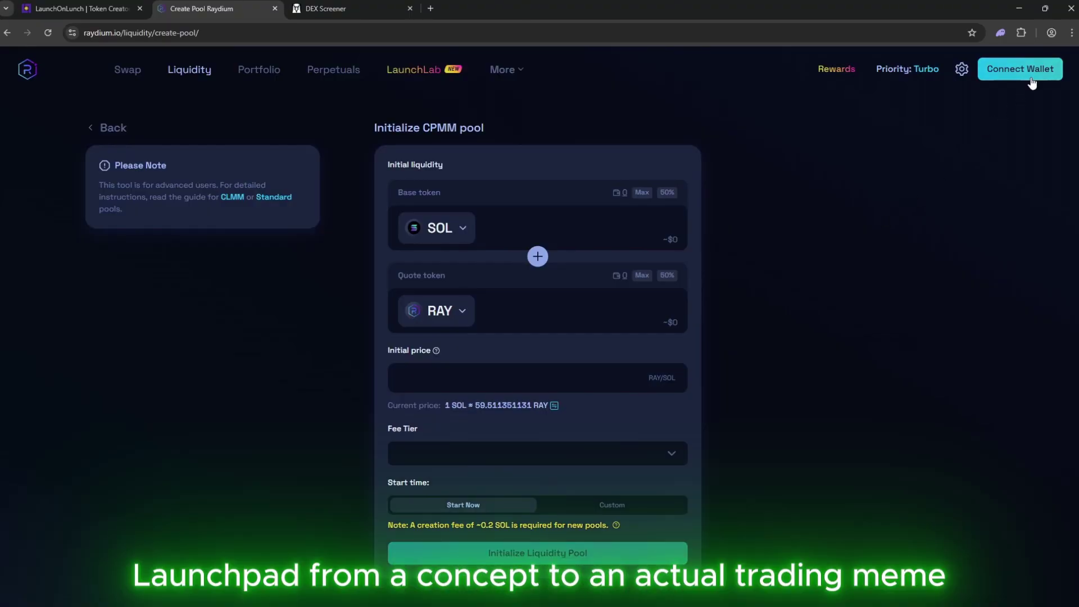
Connect Phantom to Raydium and copy the RugProof mint address from the creation results
click(1030, 77)
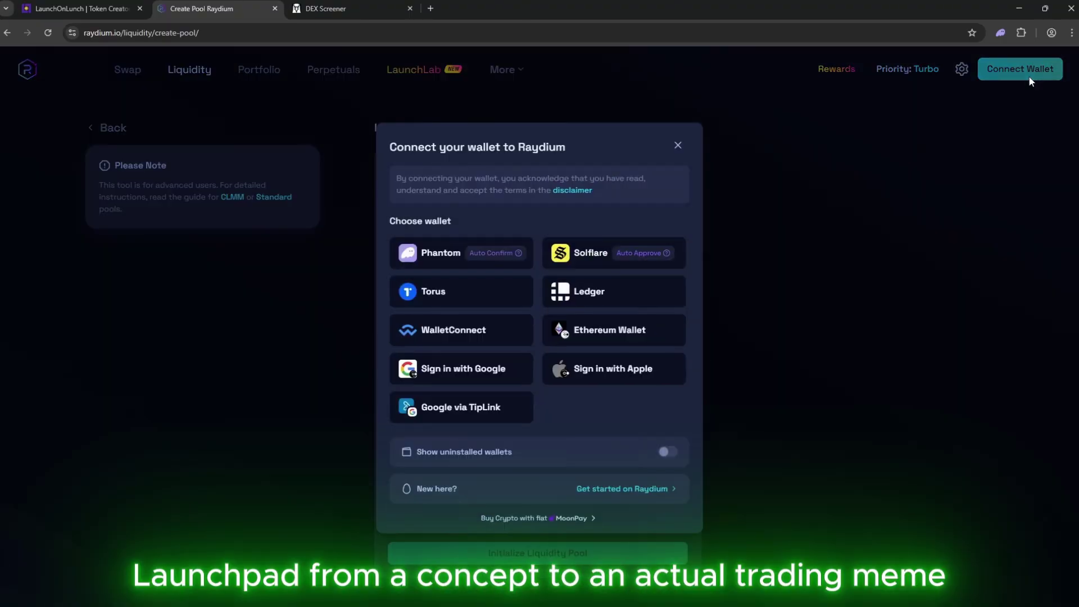
click(453, 254)
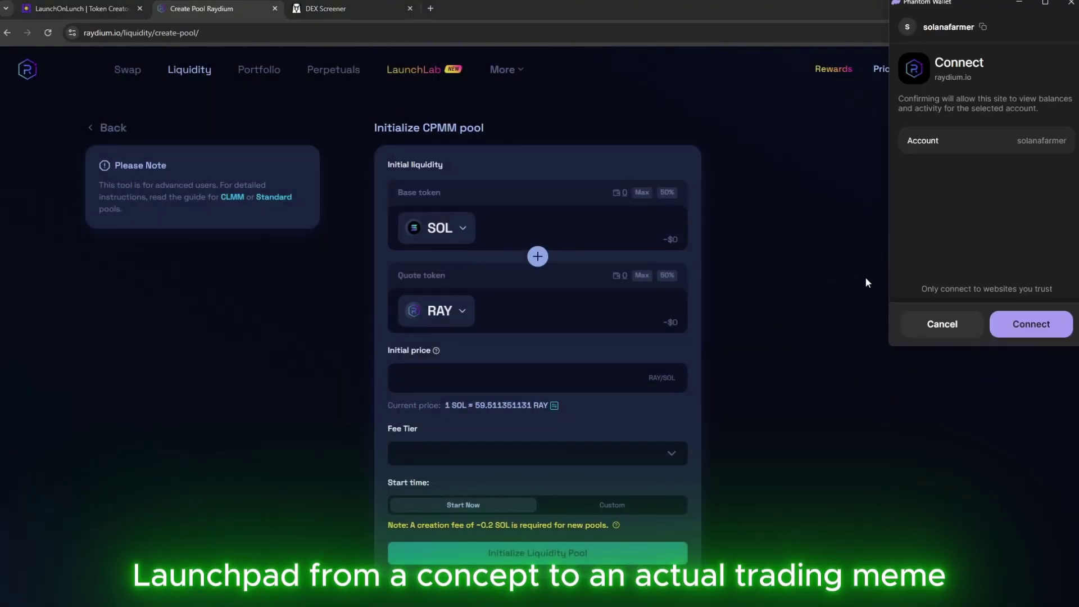
click(1030, 324)
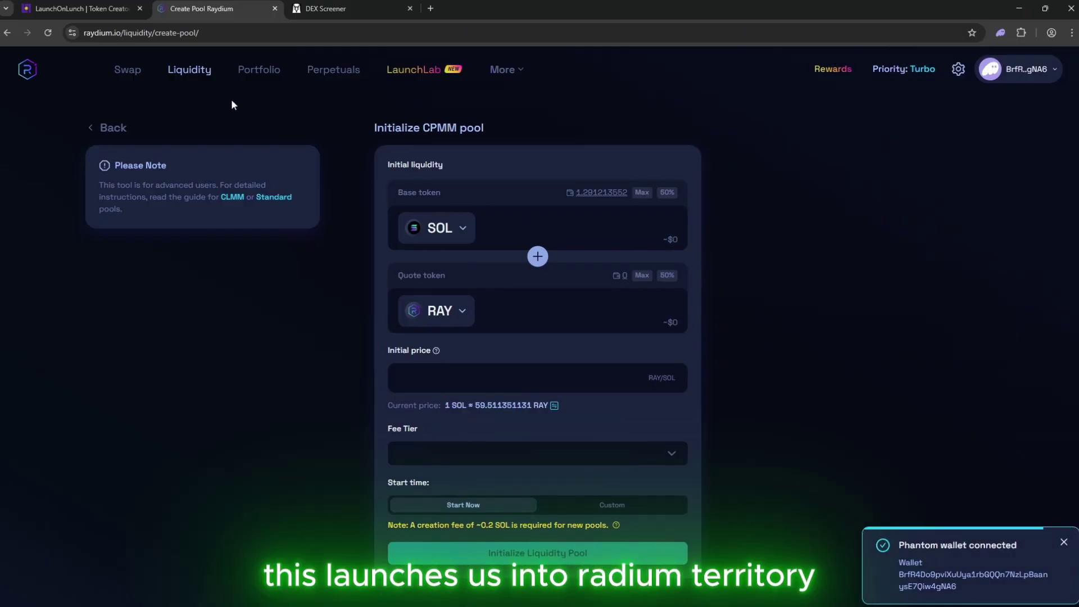
click(76, 9)
click(642, 253)
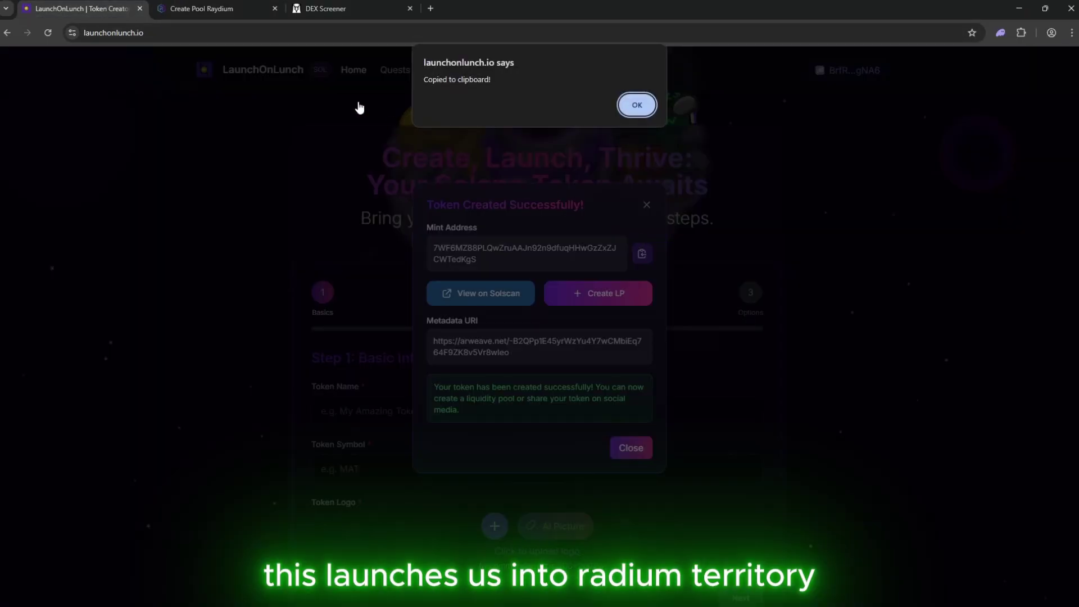
click(247, 8)
Add the pasted mint address as a user token with symbol RugProof, name Launchpad
click(462, 310)
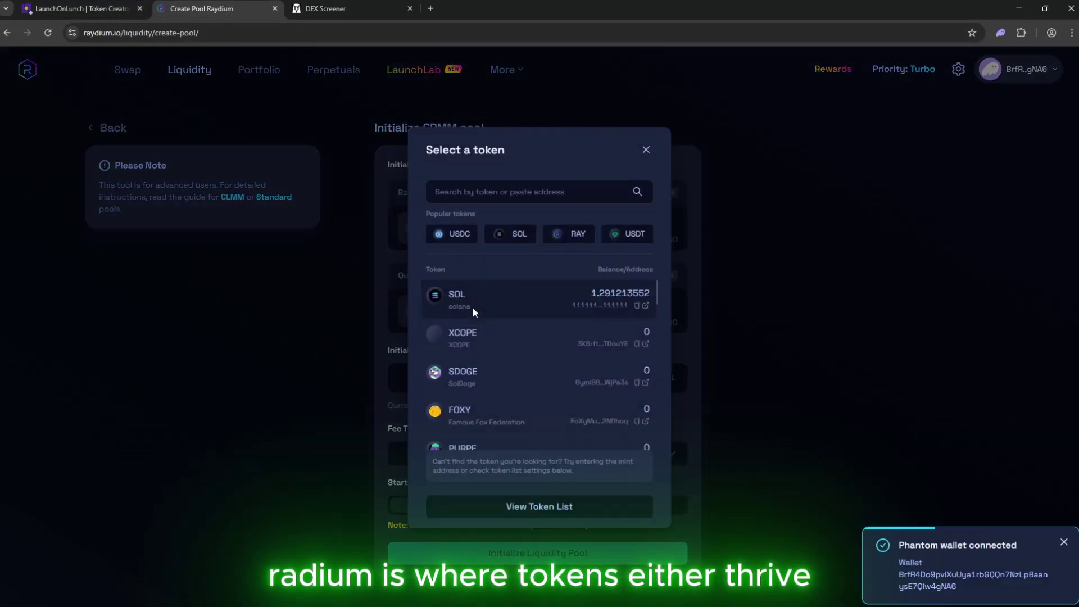
click(517, 191)
key(ctrl+v)
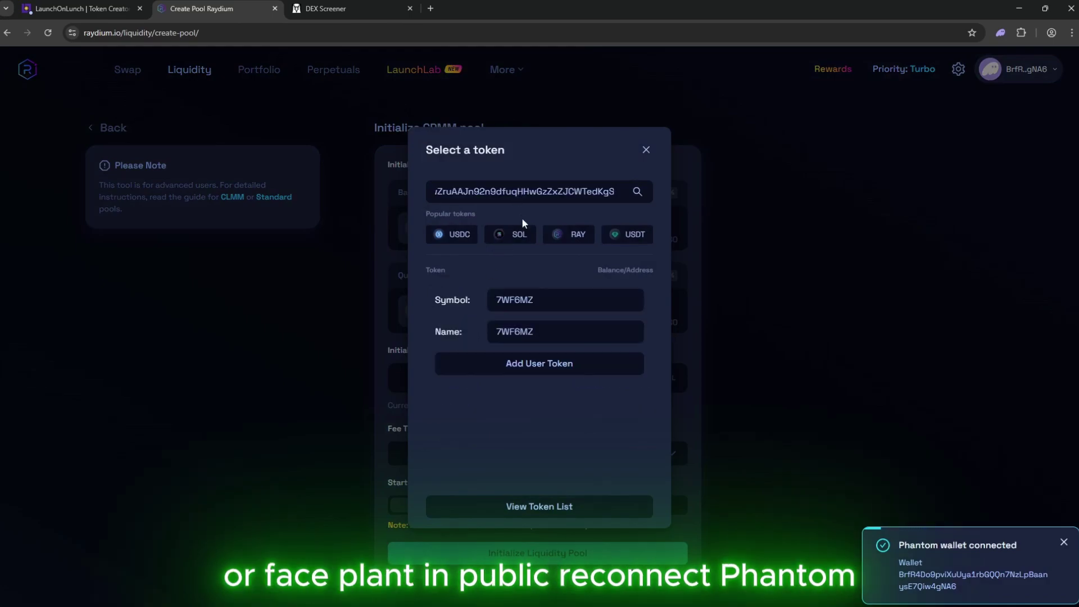
double_click(547, 299)
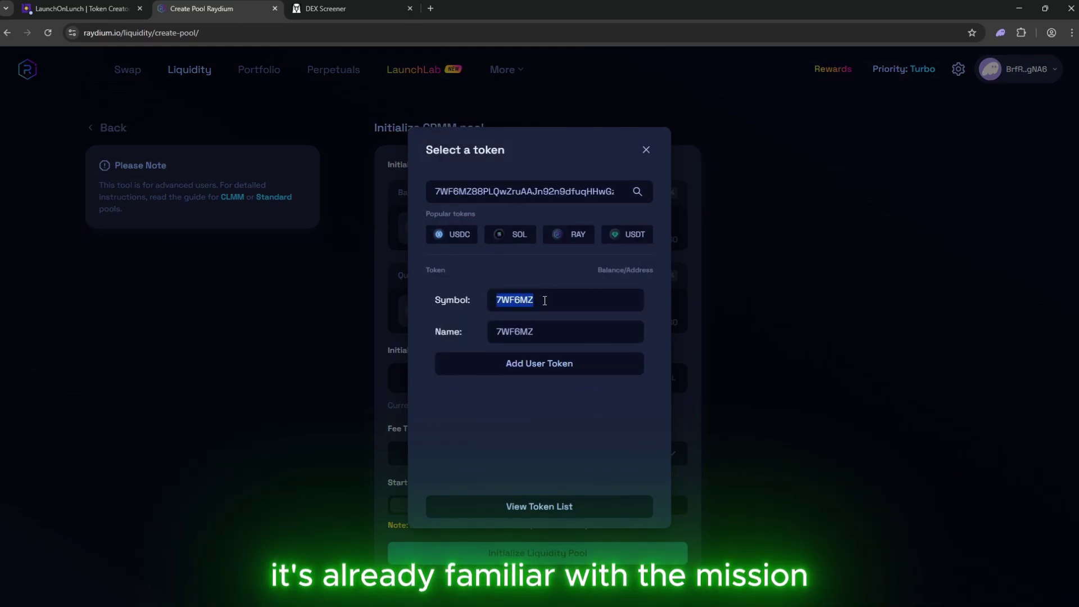
text(RugProof)
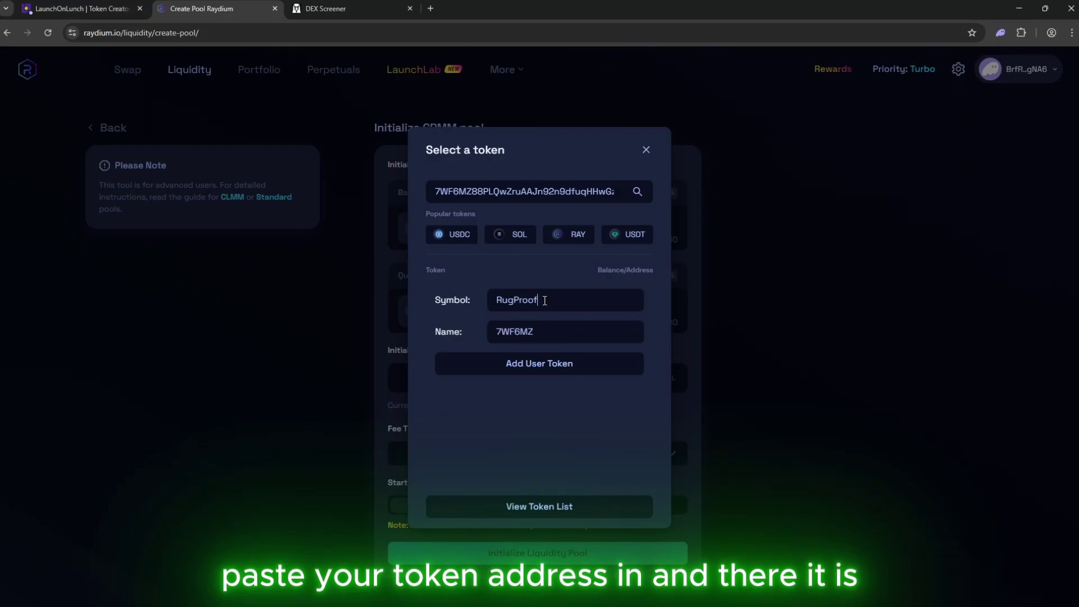
double_click(524, 333)
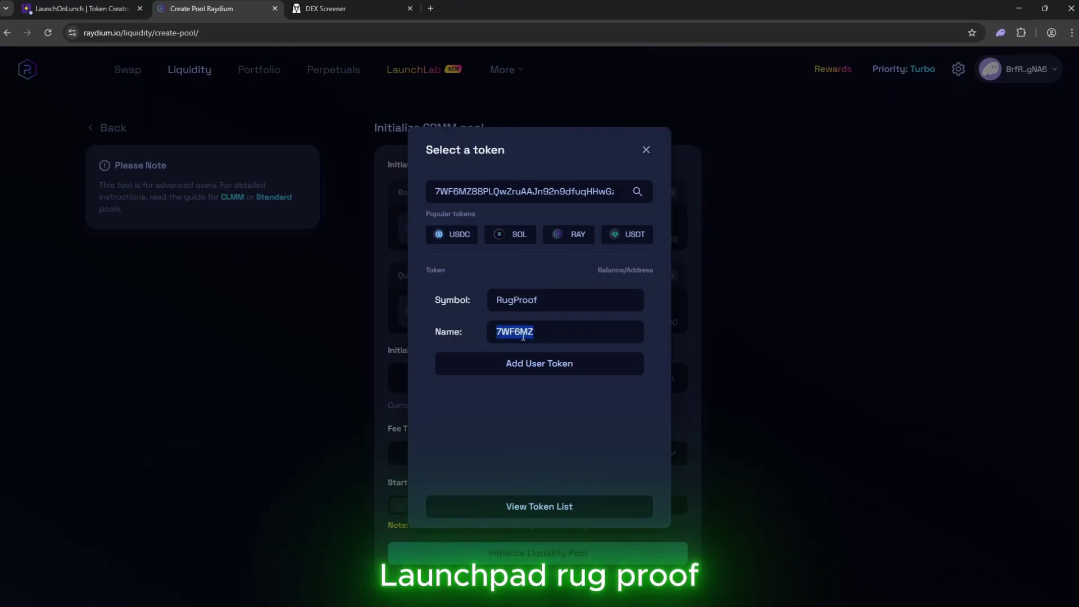
text(Launchpad)
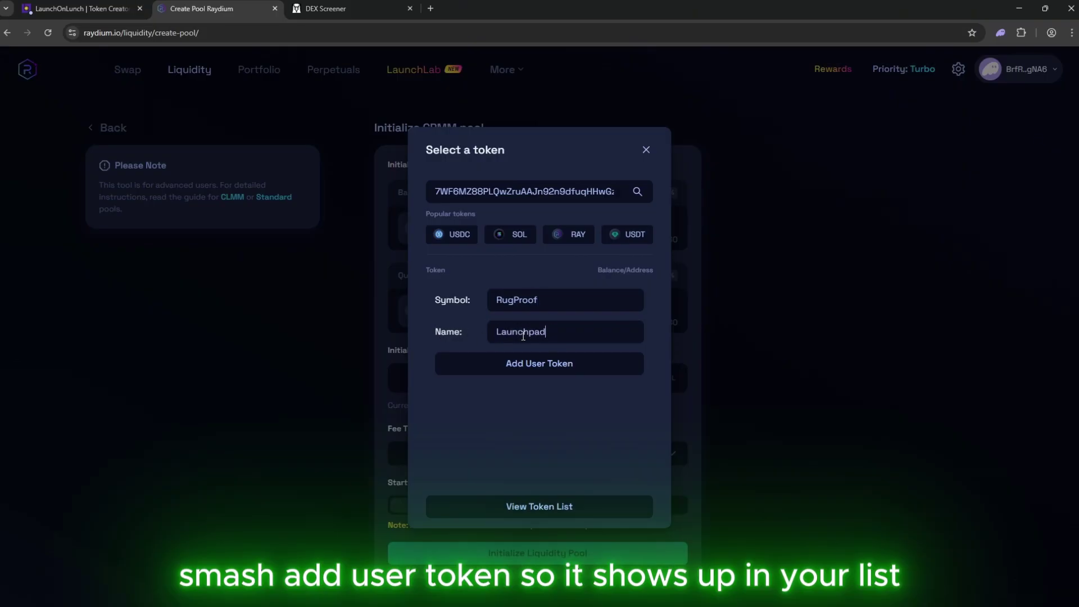
click(533, 370)
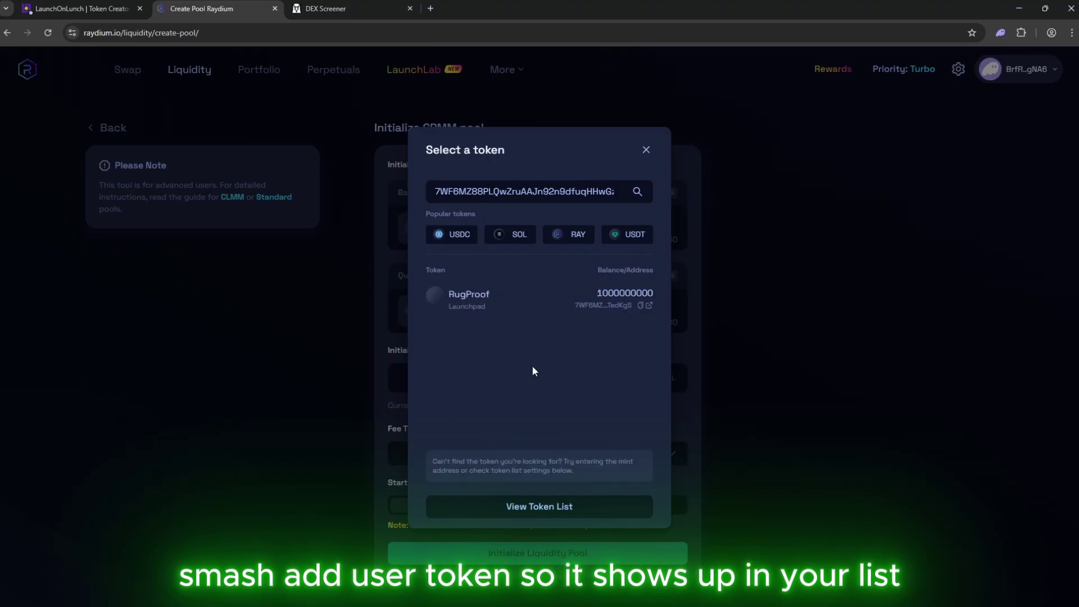
Choose RugProof as quote token and enter 1.08 SOL and 900,000,000 RugProof
click(465, 295)
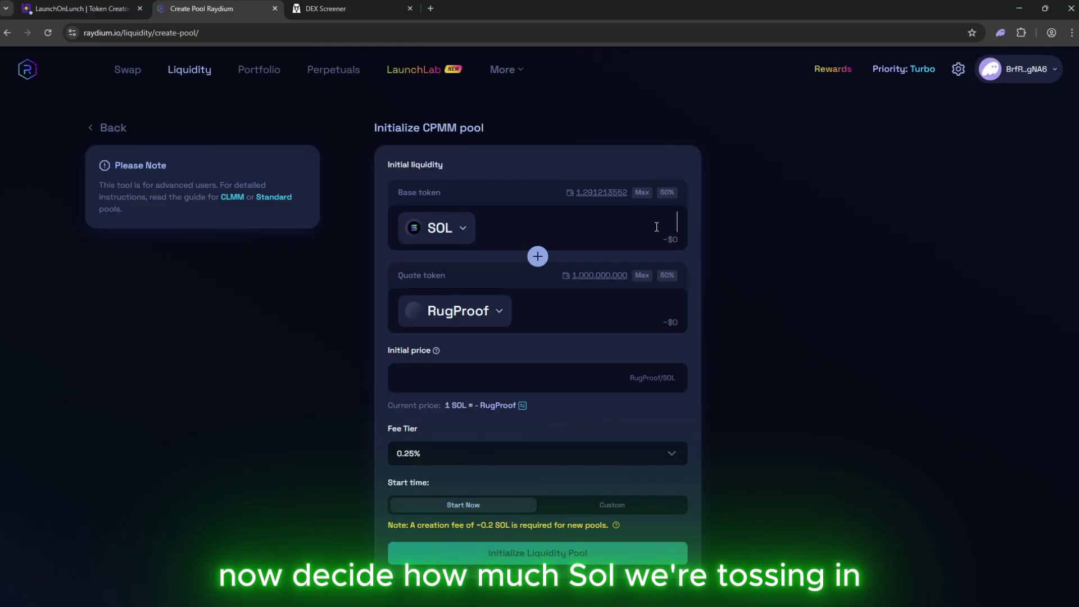
click(656, 226)
text(1)
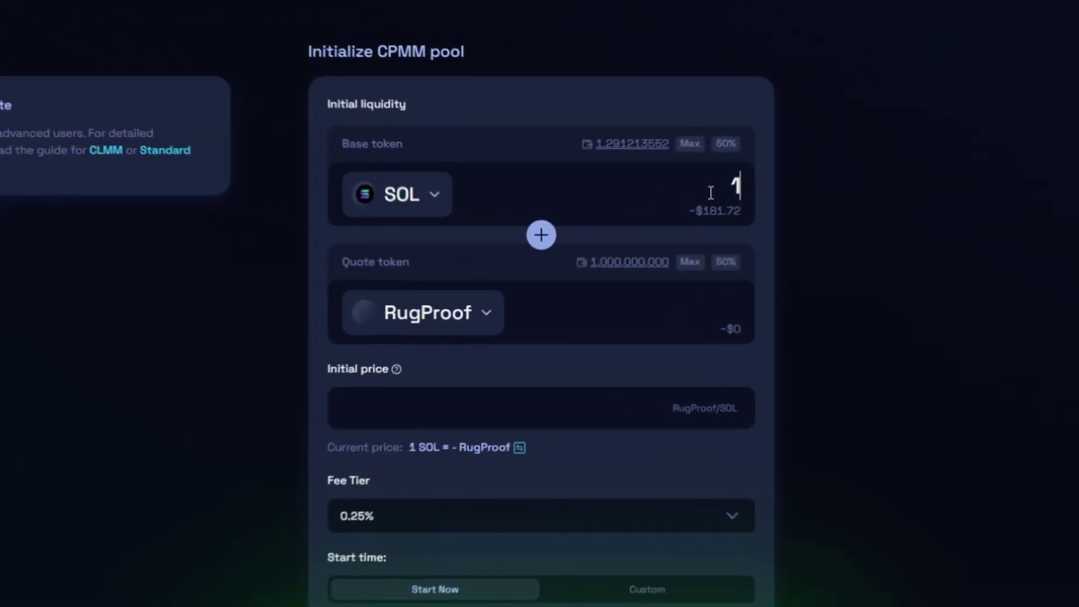
text(.0)
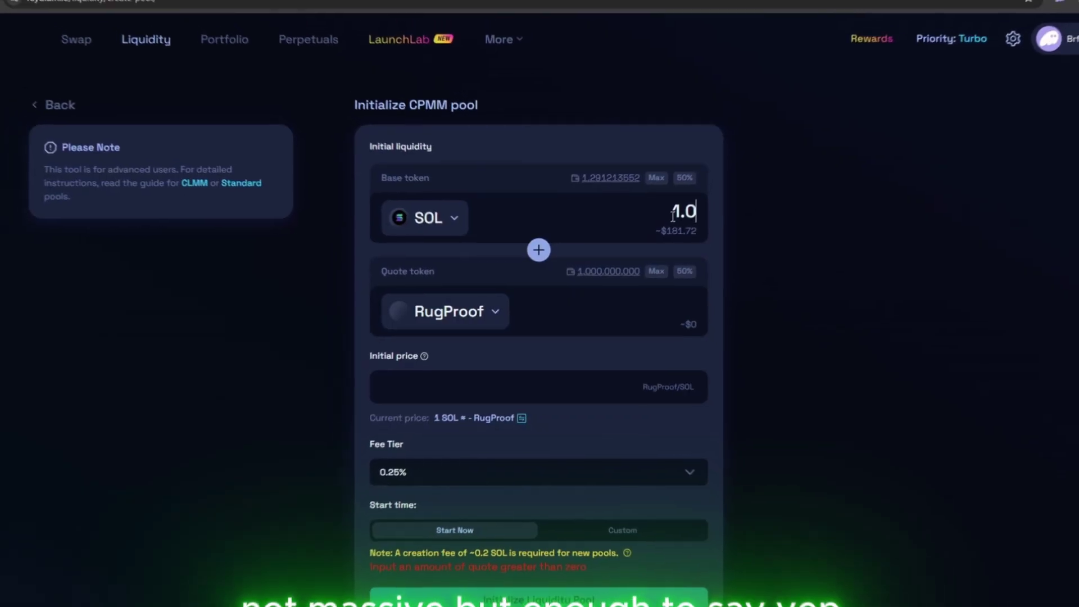
text(8)
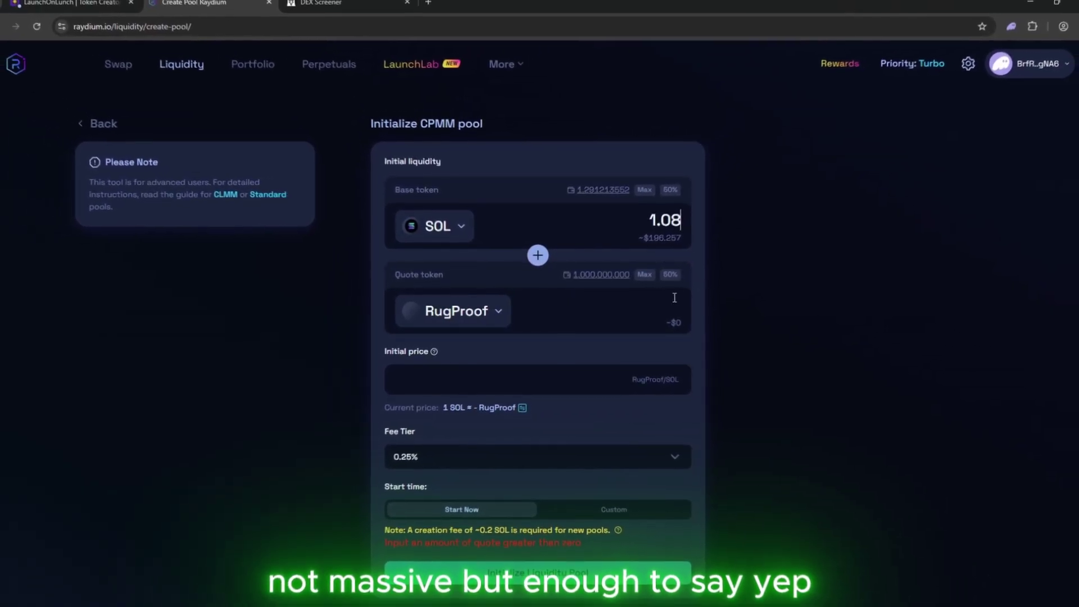
click(678, 311)
text(900,000,000)
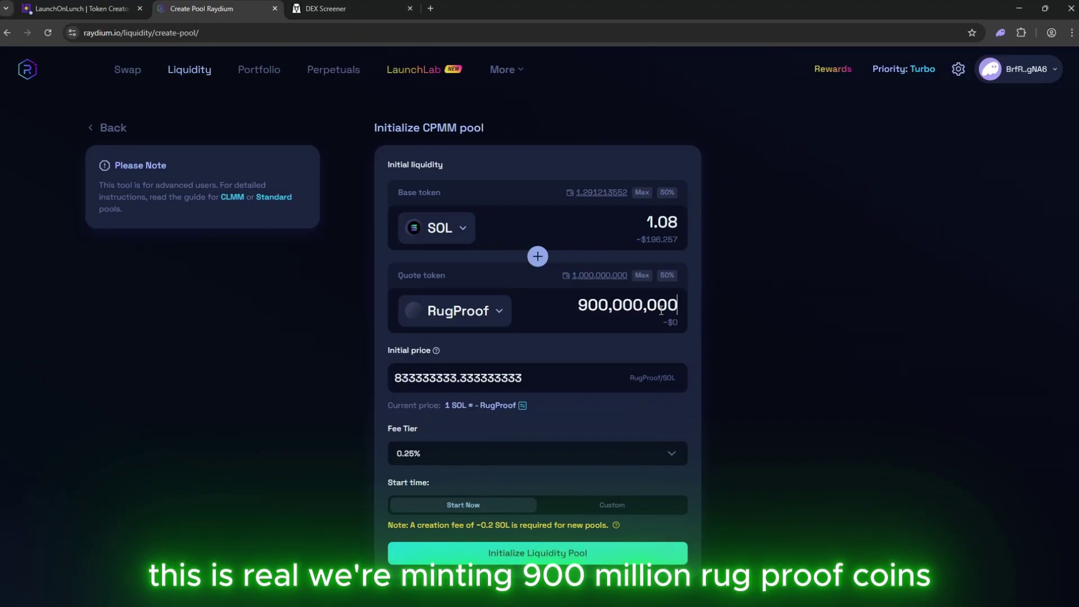
Pick a fee tier, initialize the pool, and approve the creation transaction in Phantom
click(460, 454)
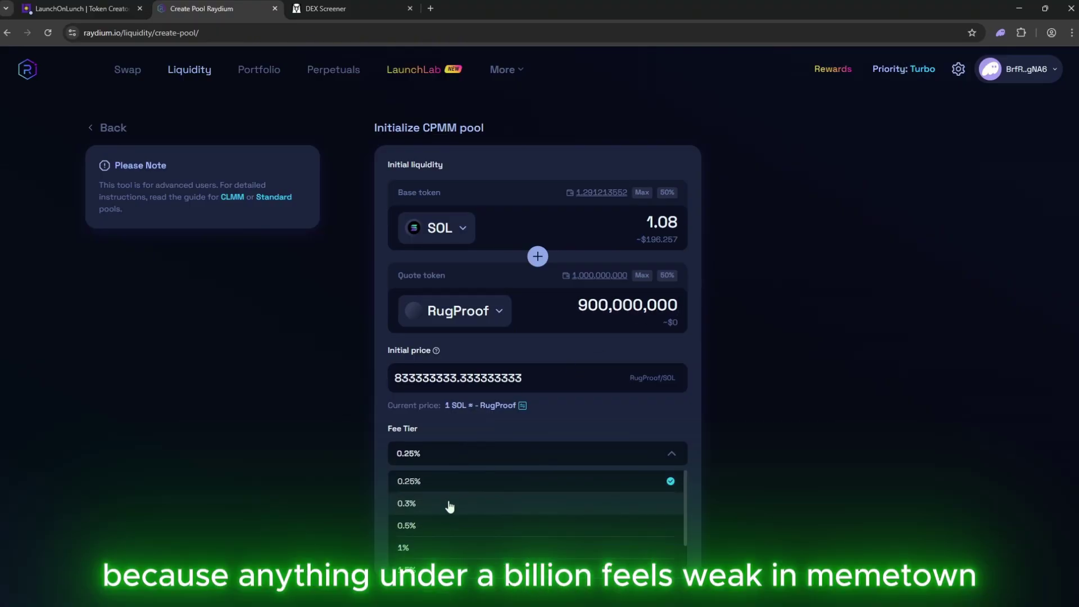
click(431, 547)
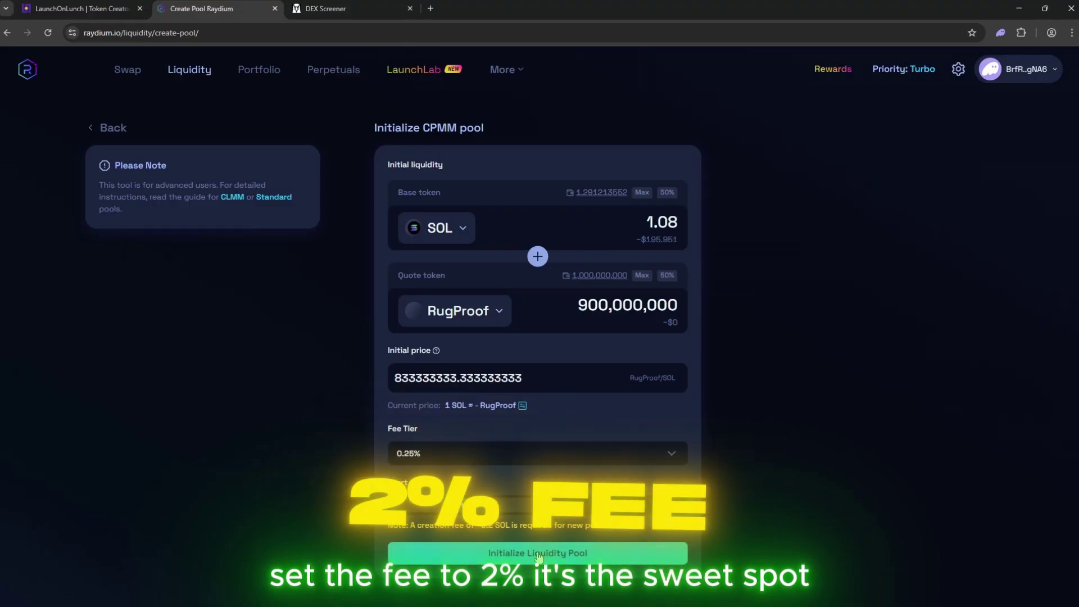
click(538, 555)
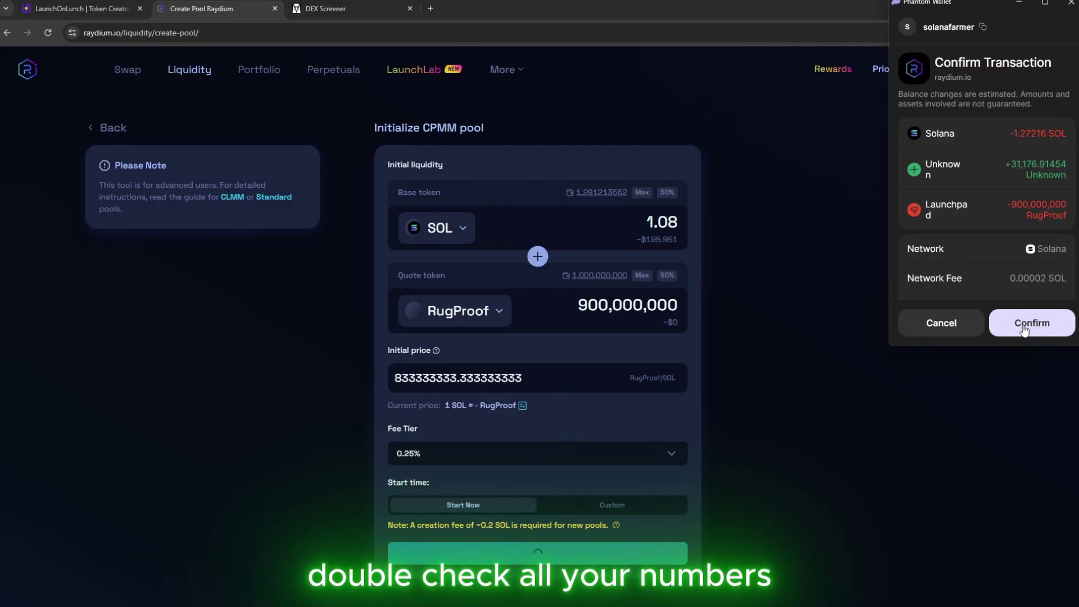
click(1025, 329)
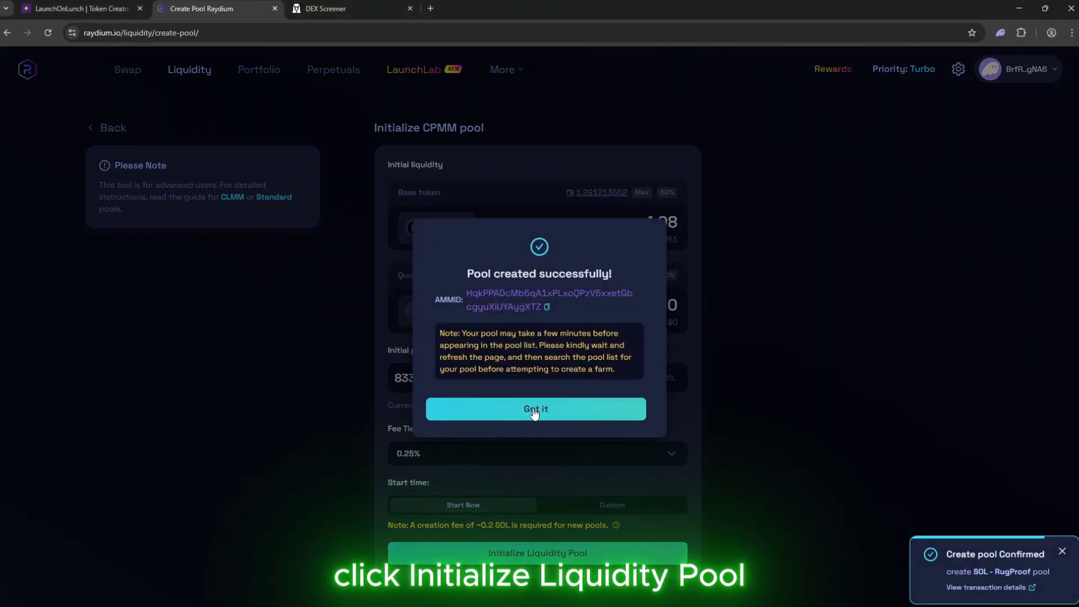
click(534, 413)
click(338, 9)
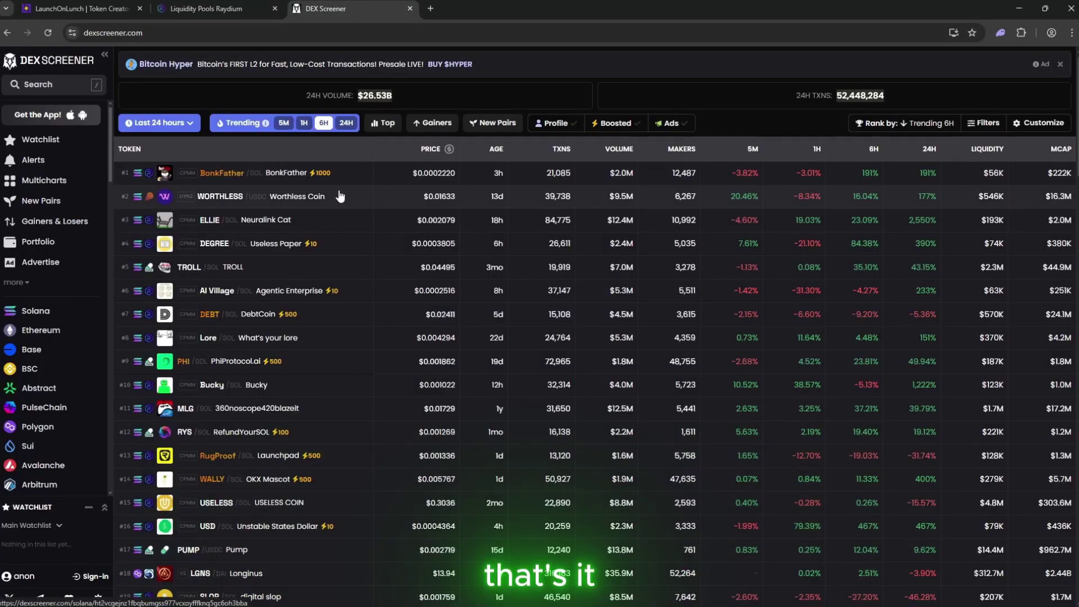
Load the DEX Screener pair page for the new RugProof pool by pasting its address into the URL
click(235, 188)
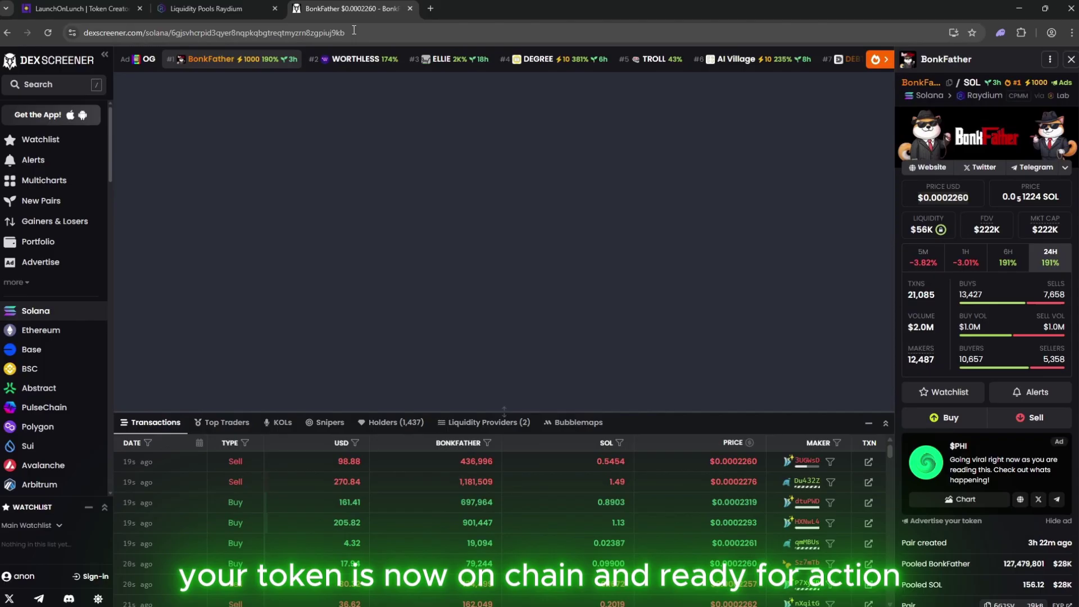
drag(346, 32, 165, 32)
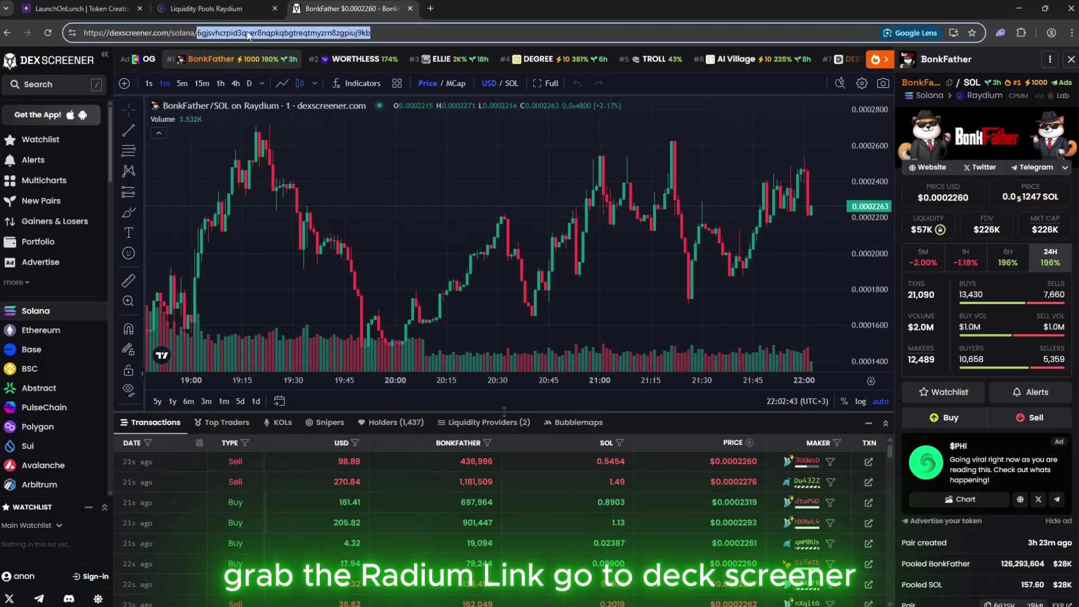
text(7WF6MZ88PLQwZruAAJn92n9dfuqHHwGzZxZJCWTedKgS)
key(Return)
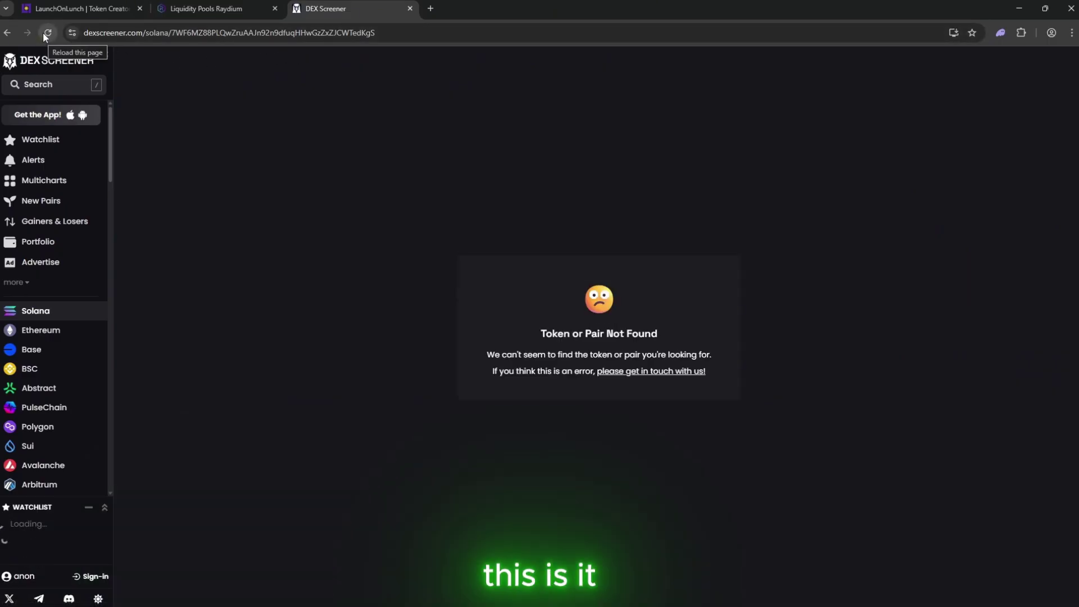
Reload the pool's page repeatedly until the RugProof/SOL pair is listed
click(44, 33)
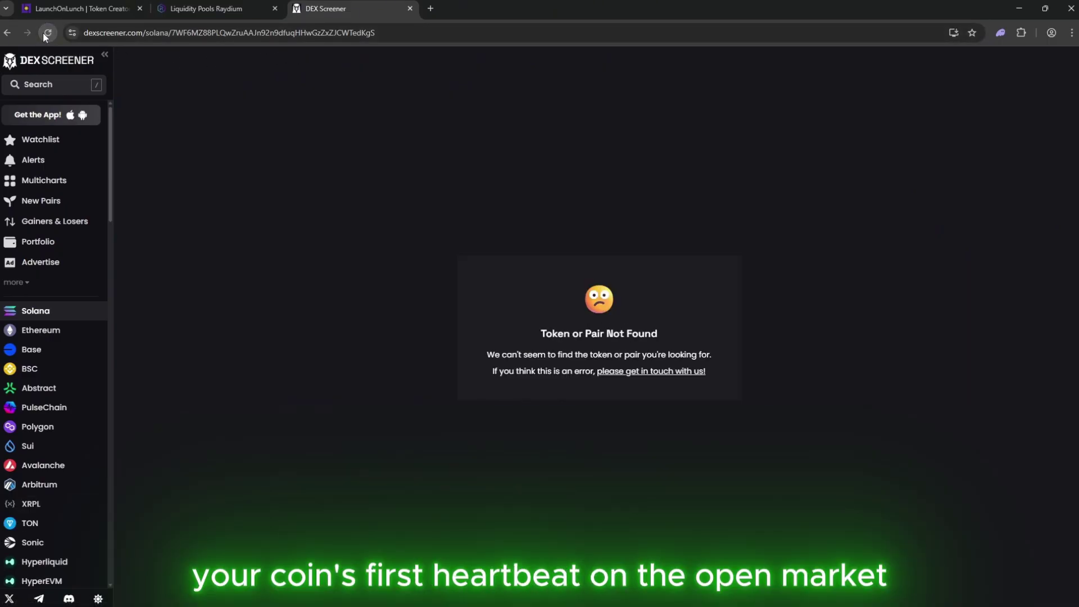
click(45, 34)
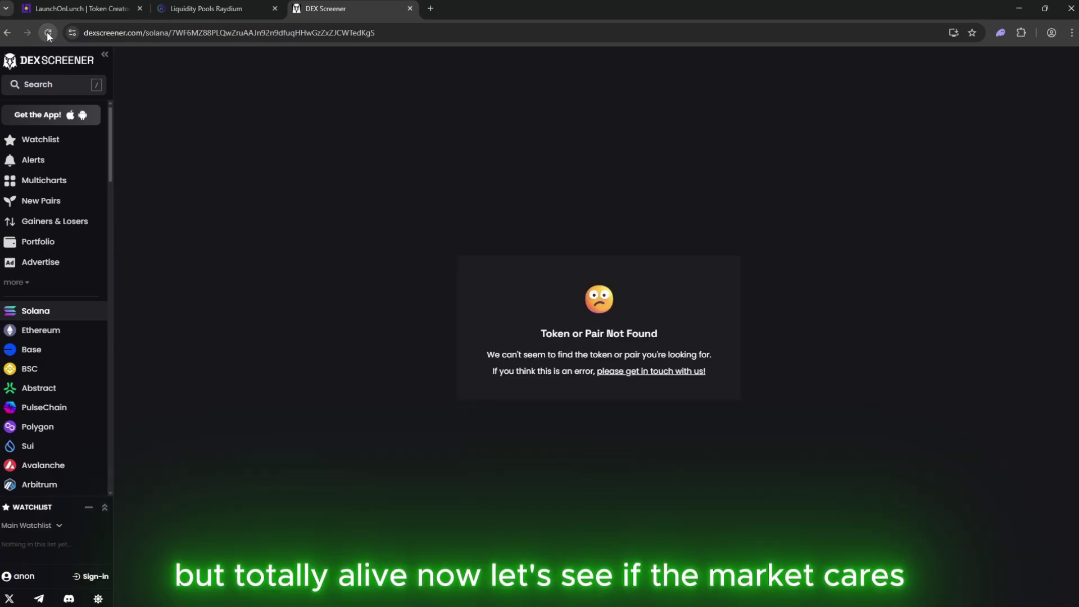
click(47, 34)
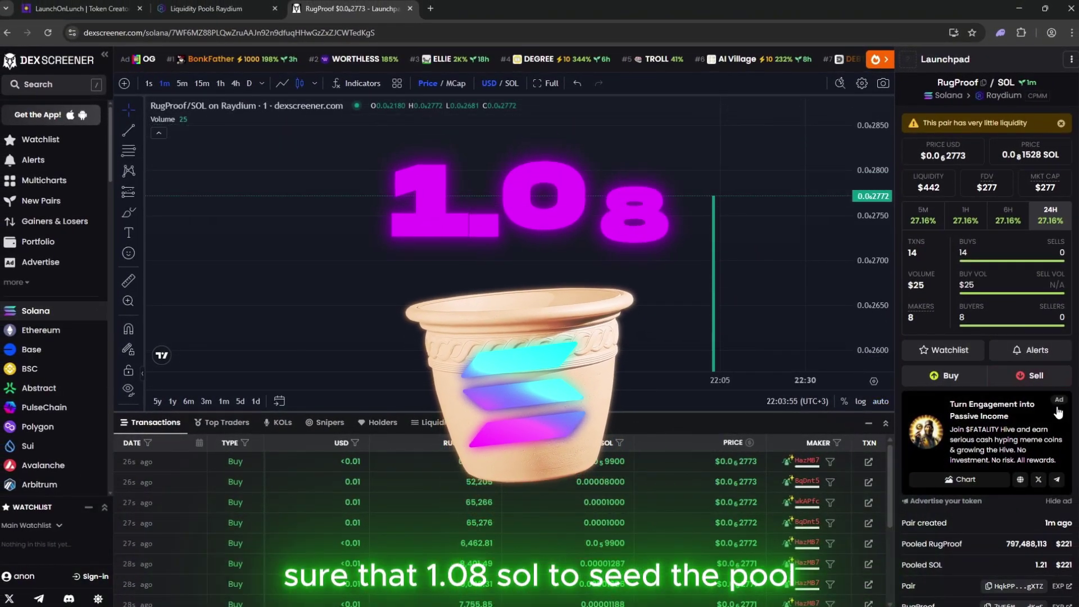
Dismiss the low-liquidity warning and pan the RugProof/SOL chart to frame the first candles
click(1061, 123)
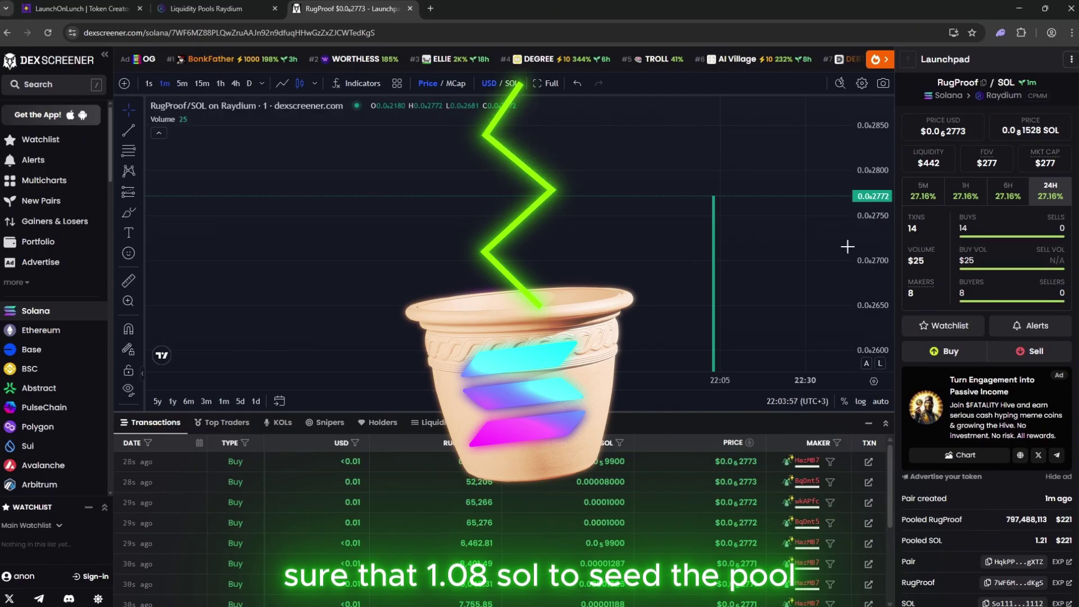
drag(849, 321, 600, 267)
drag(873, 264, 687, 262)
drag(774, 215, 875, 211)
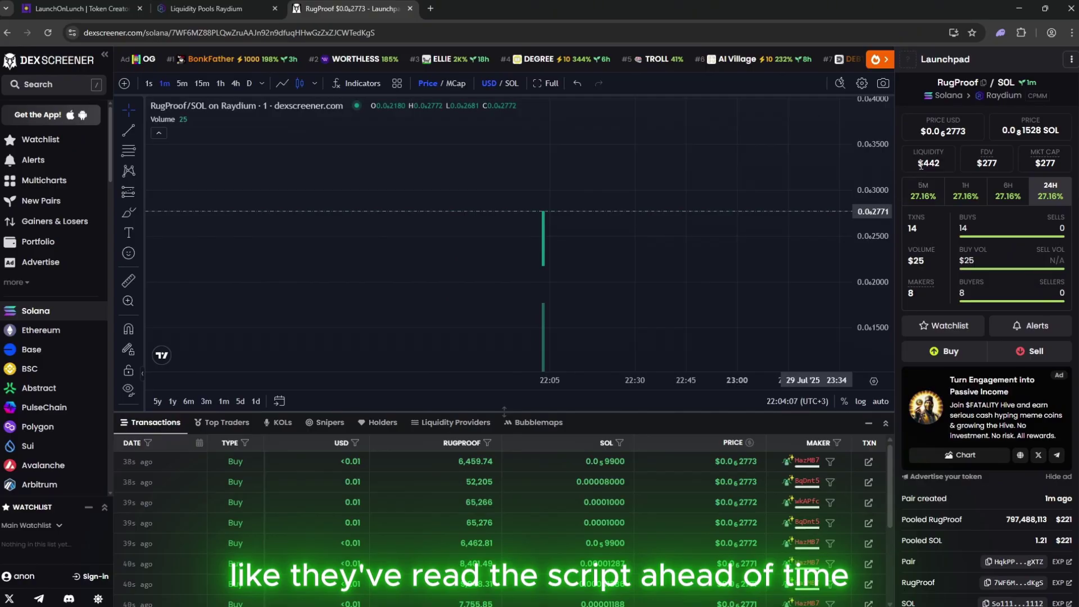
Compress the price scale to fit the candles, pointing out the $442 liquidity and market cap
drag(917, 167, 945, 164)
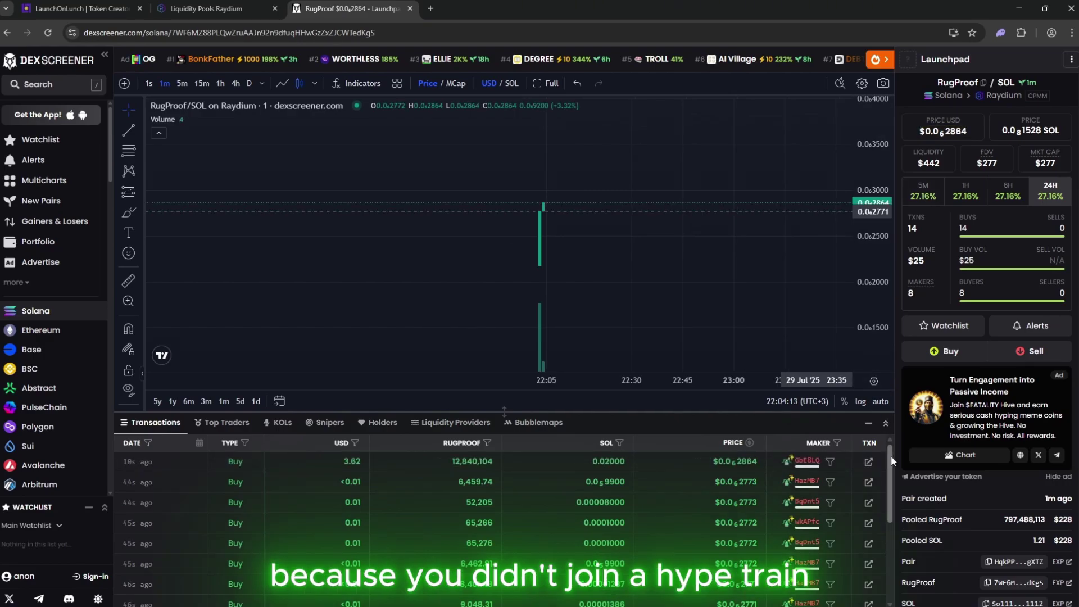
mouse_move(892, 455)
mouse_down()
mouse_move(892, 549)
mouse_move(884, 449)
mouse_up()
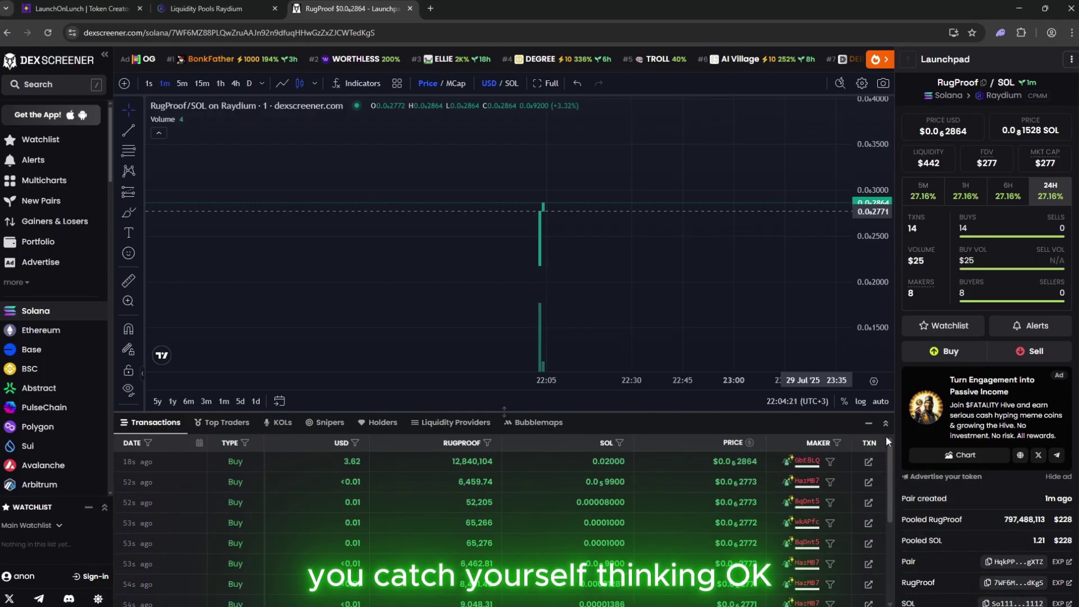
drag(872, 248, 871, 256)
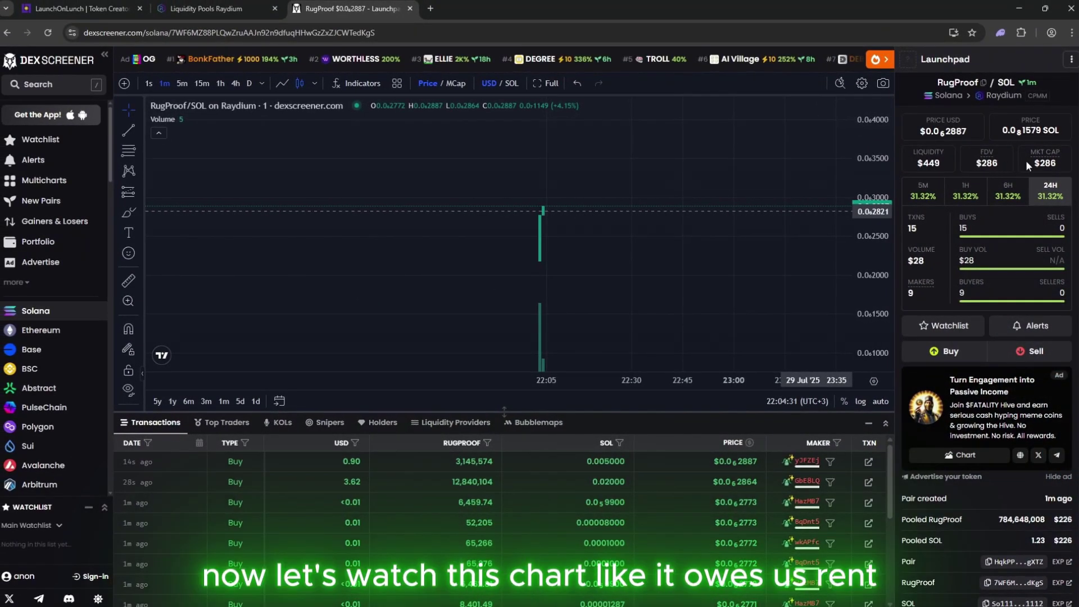
drag(1033, 163, 1043, 163)
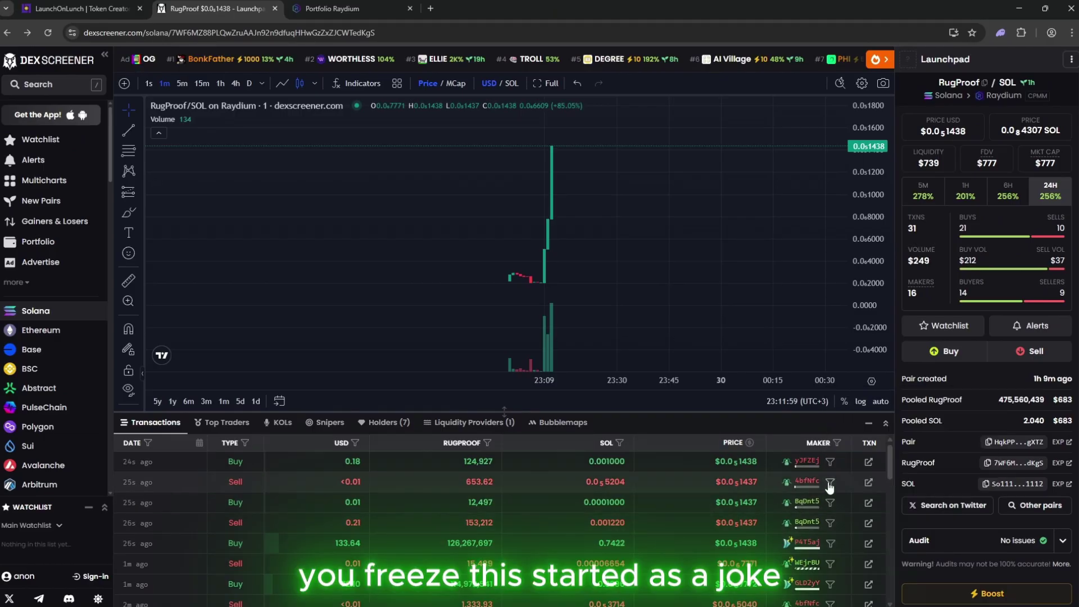
scroll(889, 458, down, 1)
scroll(892, 466, down, 1)
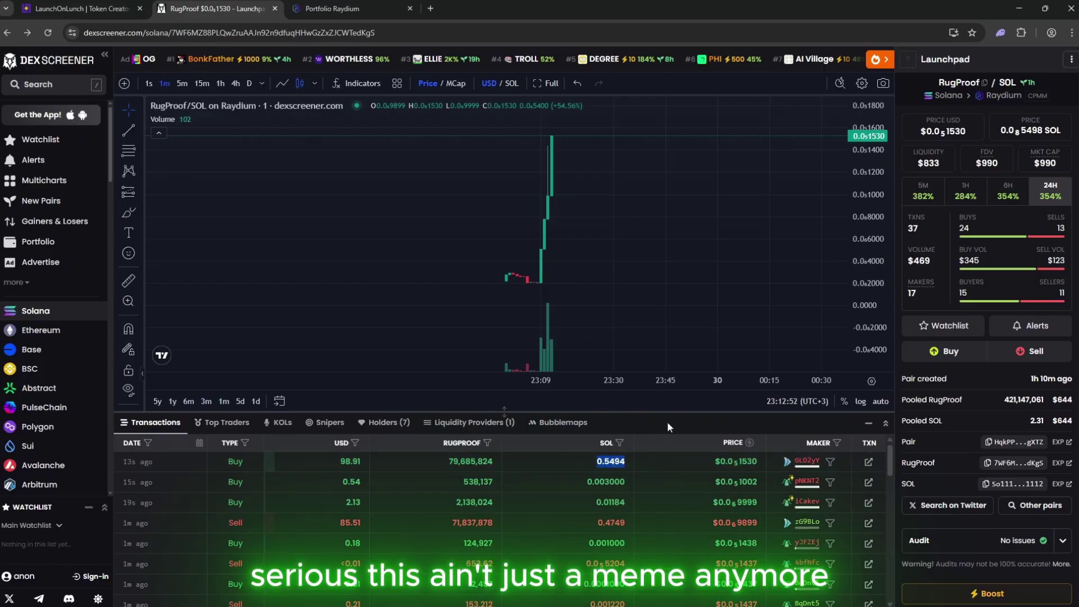
click(845, 186)
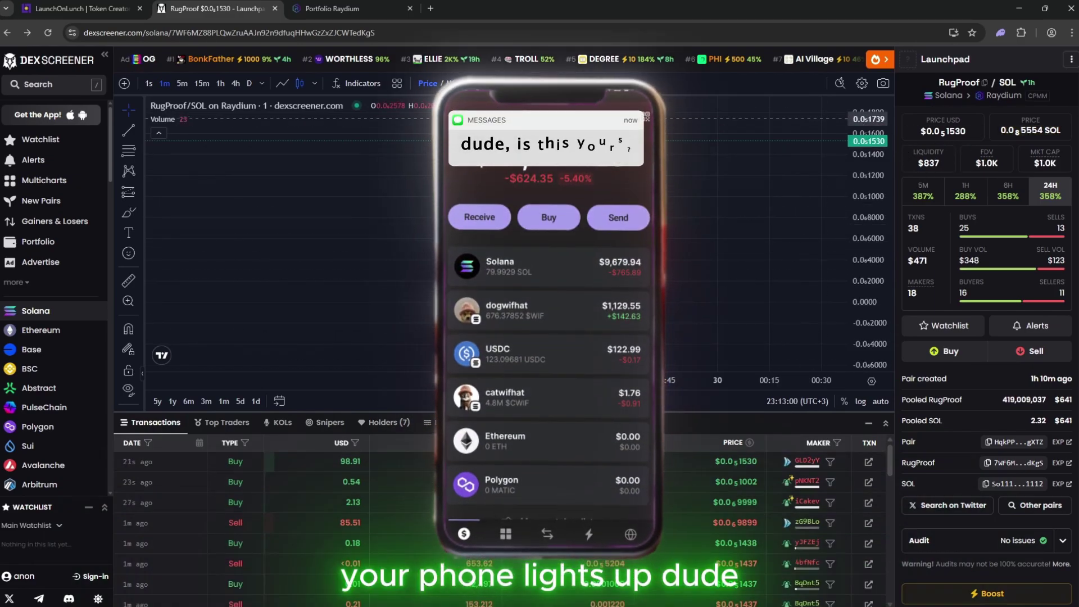
Remove 100% of the SOL-RugProof position's liquidity and approve the transaction in the unlocked Phantom wallet
click(369, 8)
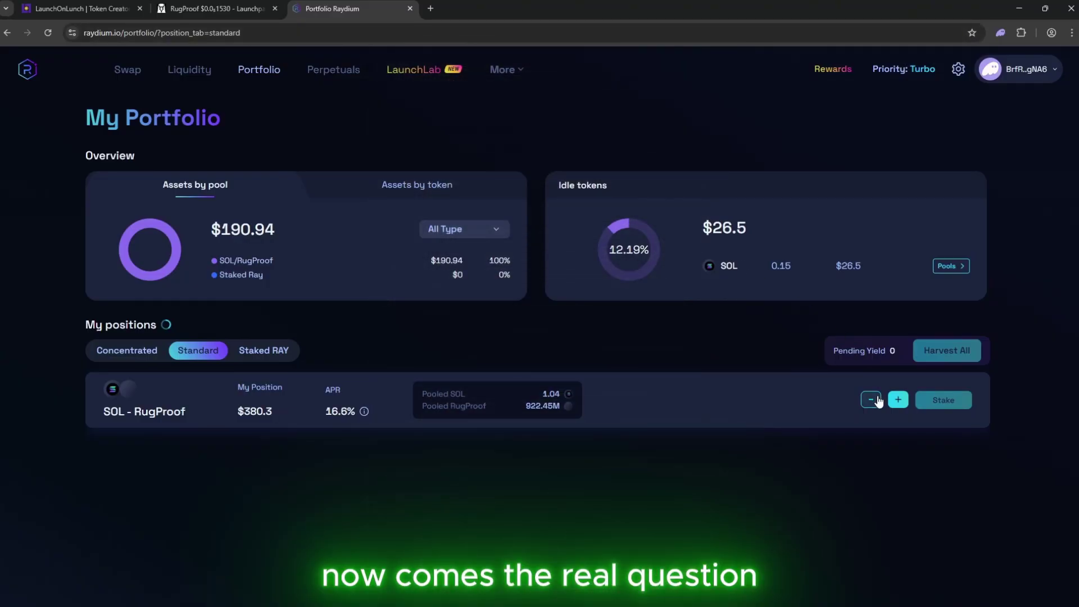
click(875, 400)
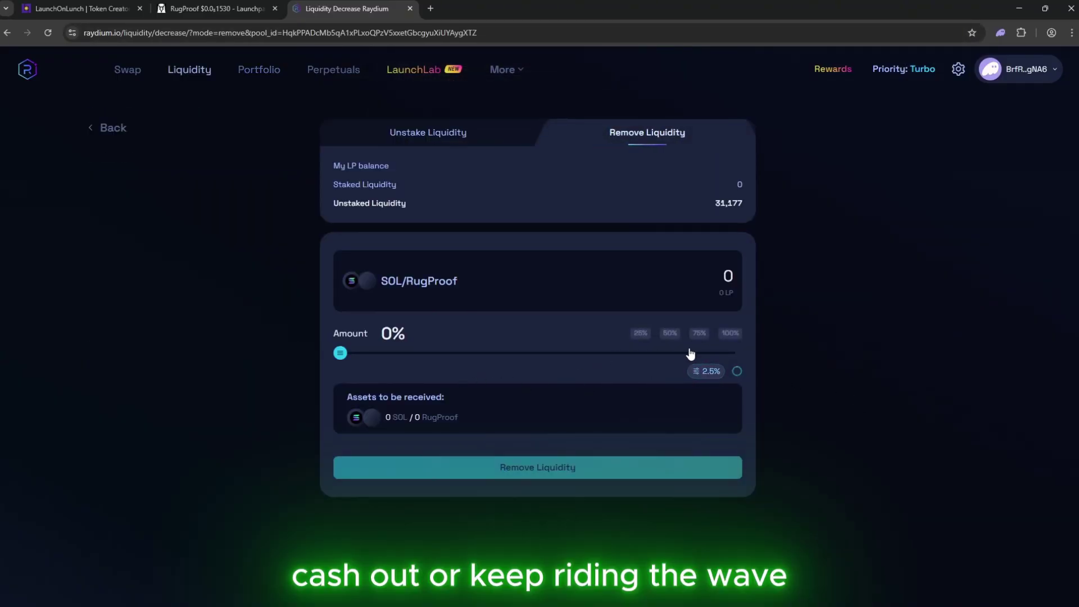
click(729, 334)
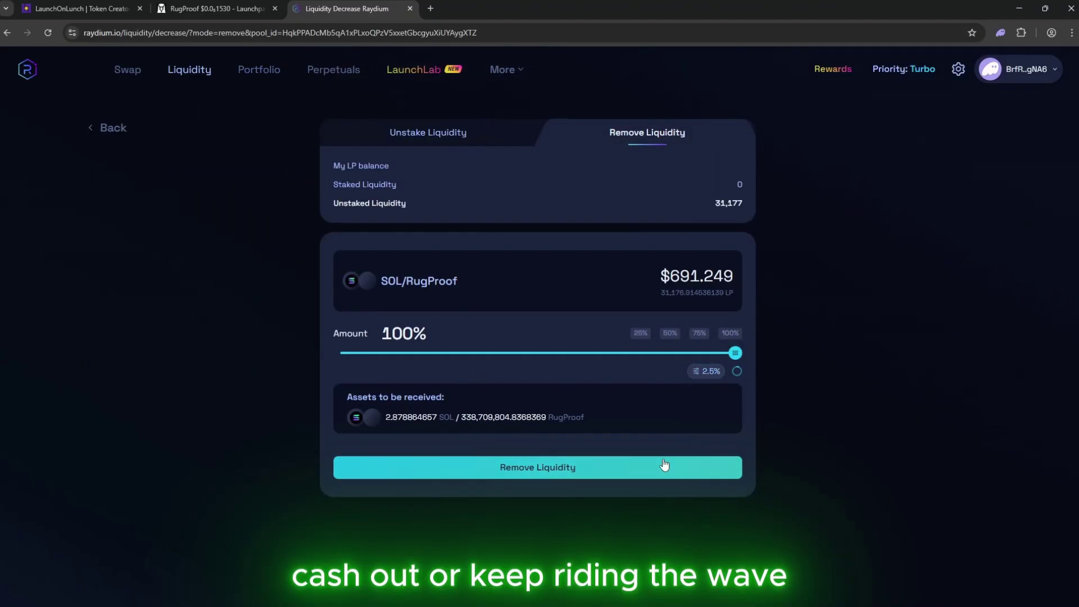
click(663, 467)
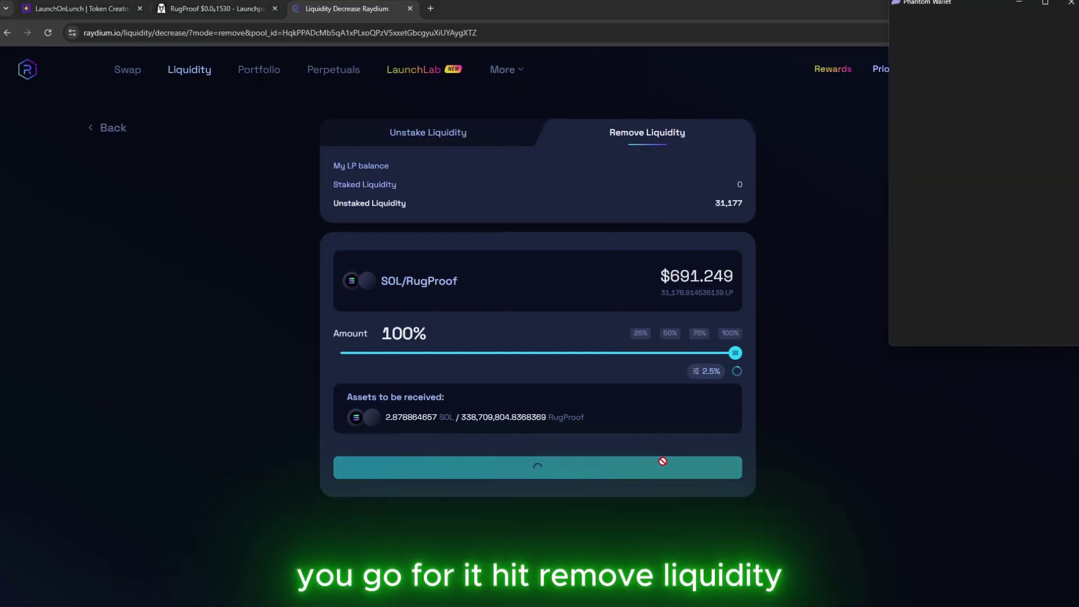
text(*********)
key(Return)
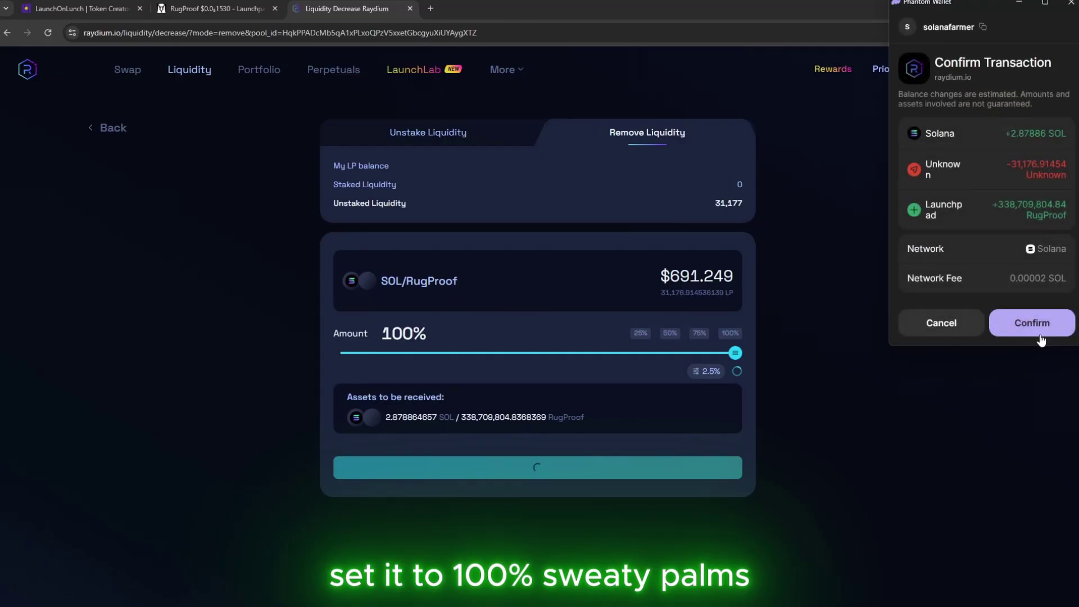
click(1032, 326)
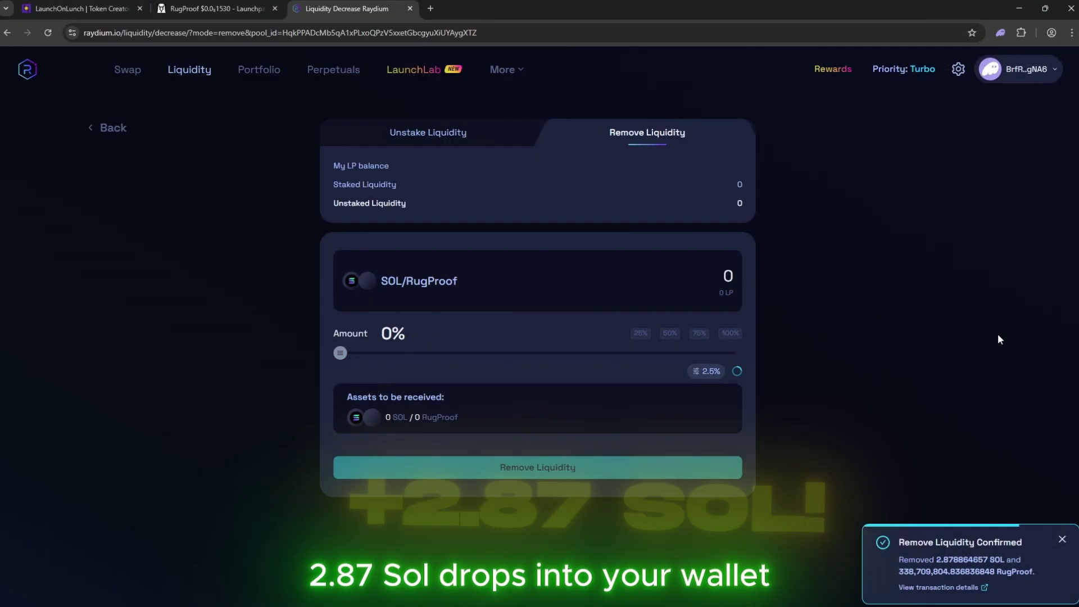
Return to LaunchOnLunch and reopen the Phantom wallet to refresh its SOL balance
click(68, 12)
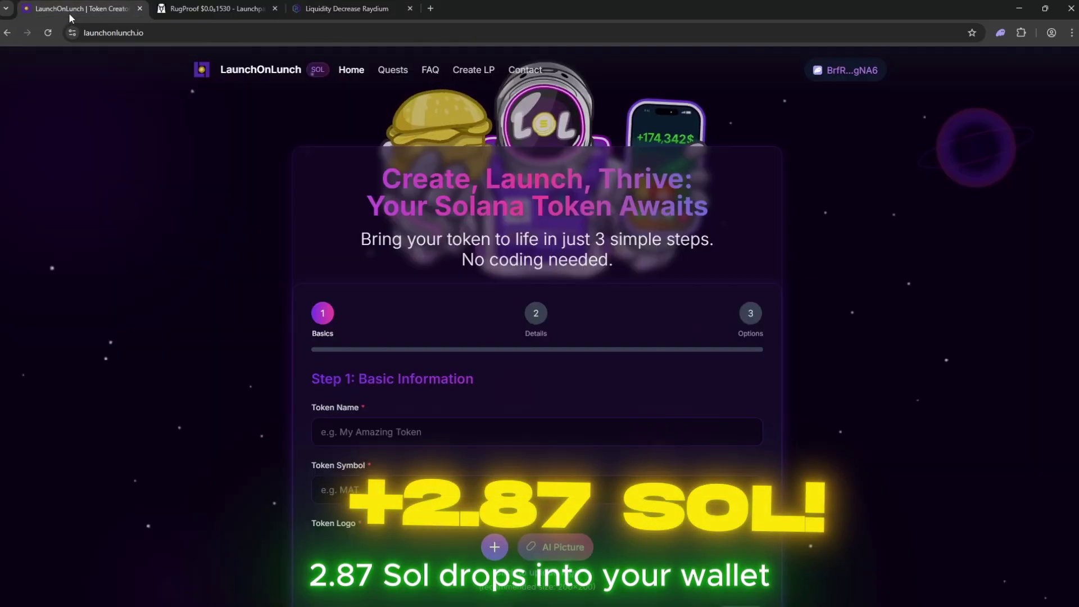
click(1001, 33)
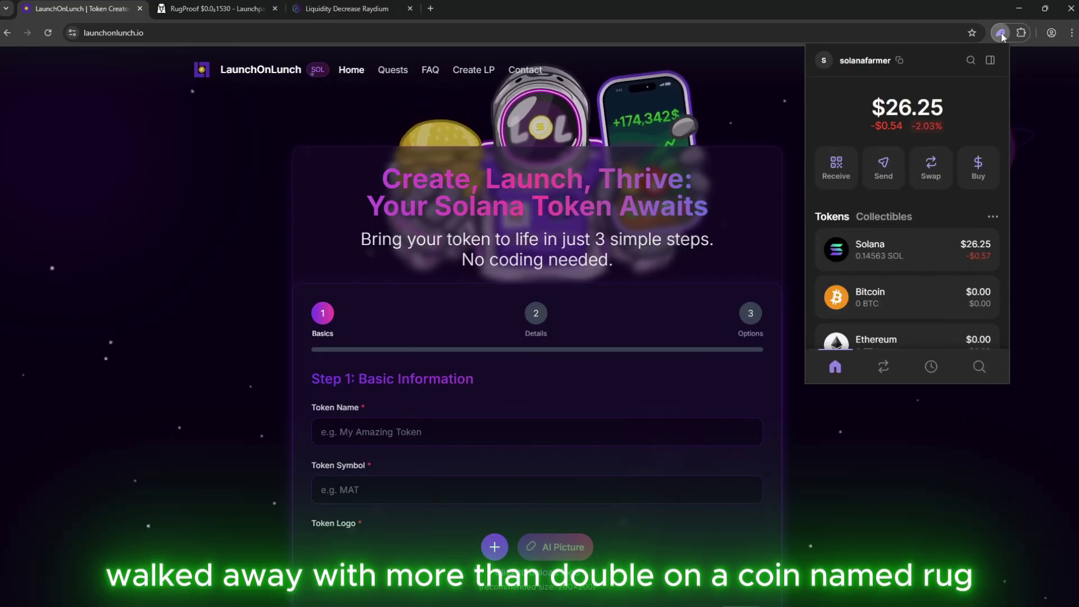
click(1001, 33)
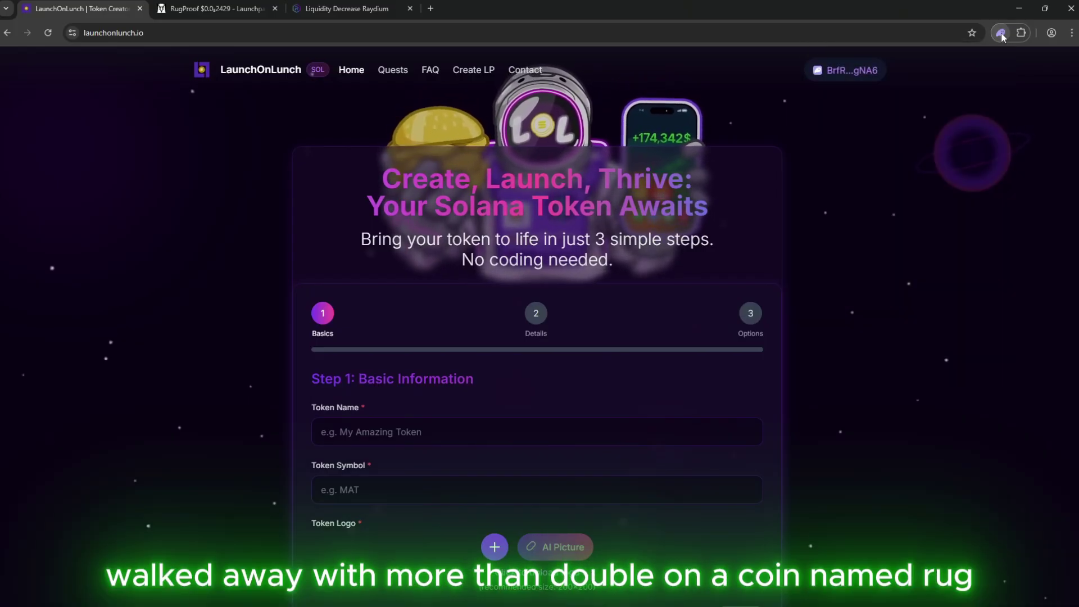
click(1002, 34)
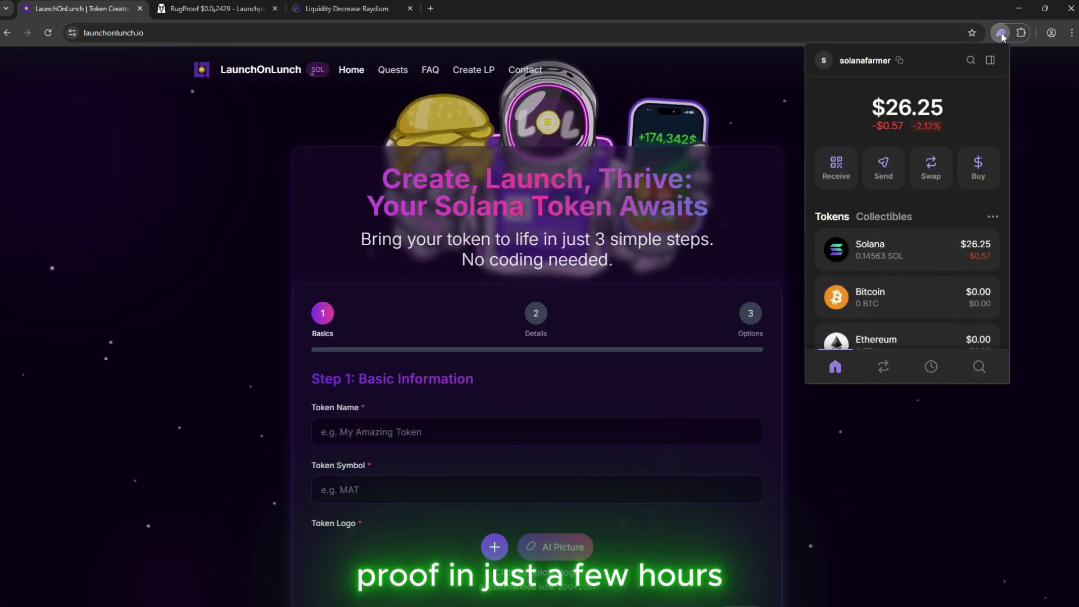